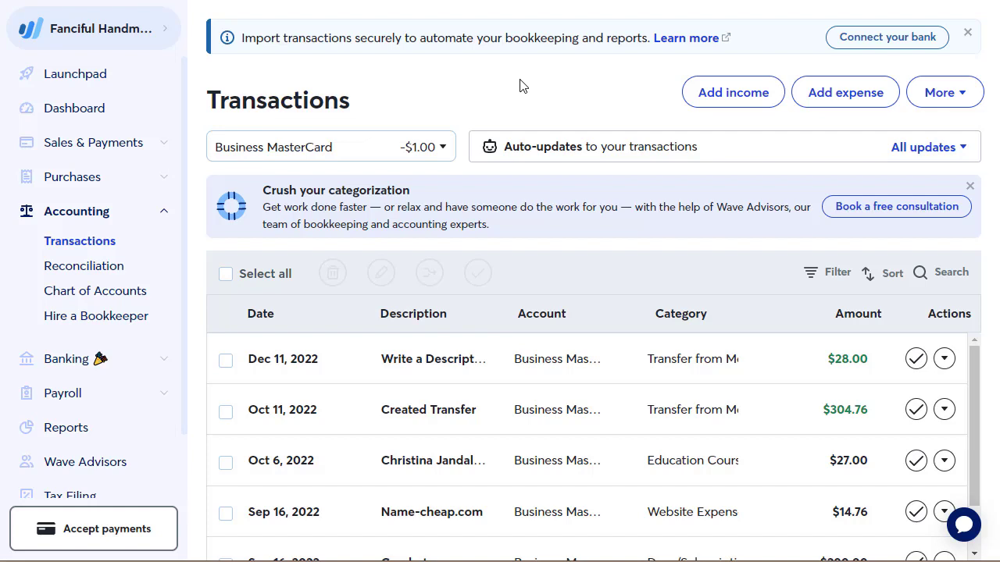
Add a new expense transaction for the Business MasterCard account dated 2022-12-21.
click(843, 95)
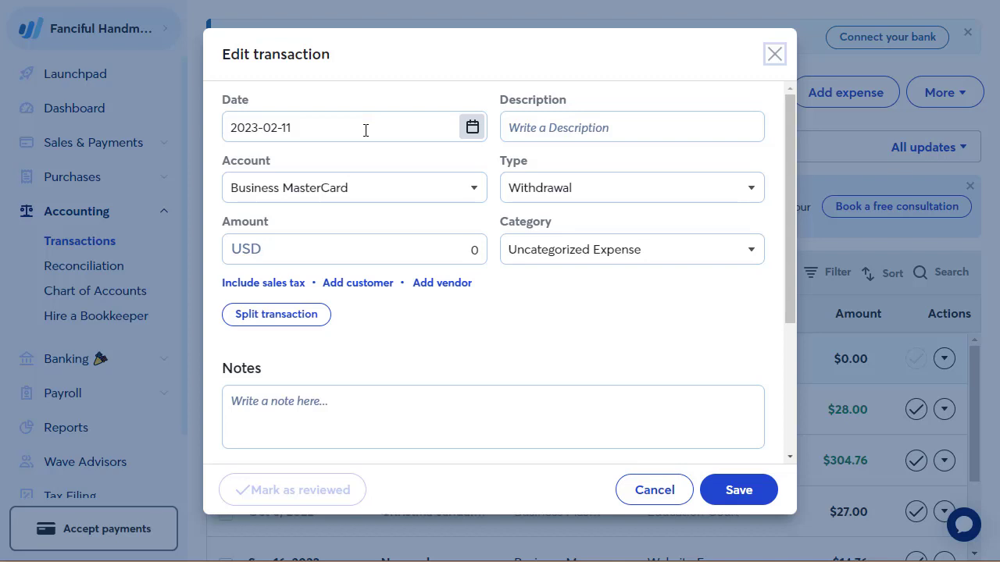
click(473, 130)
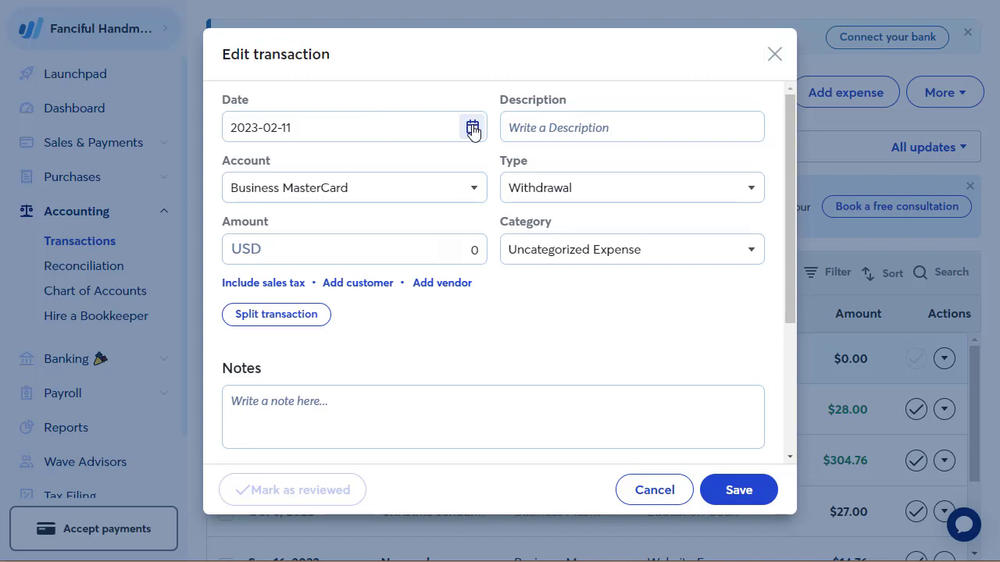
click(257, 178)
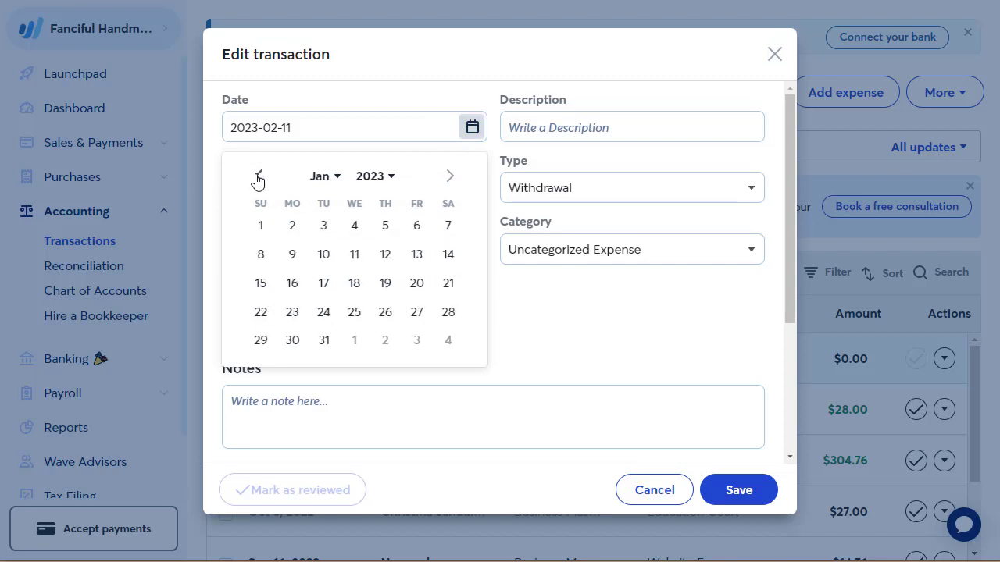
click(258, 178)
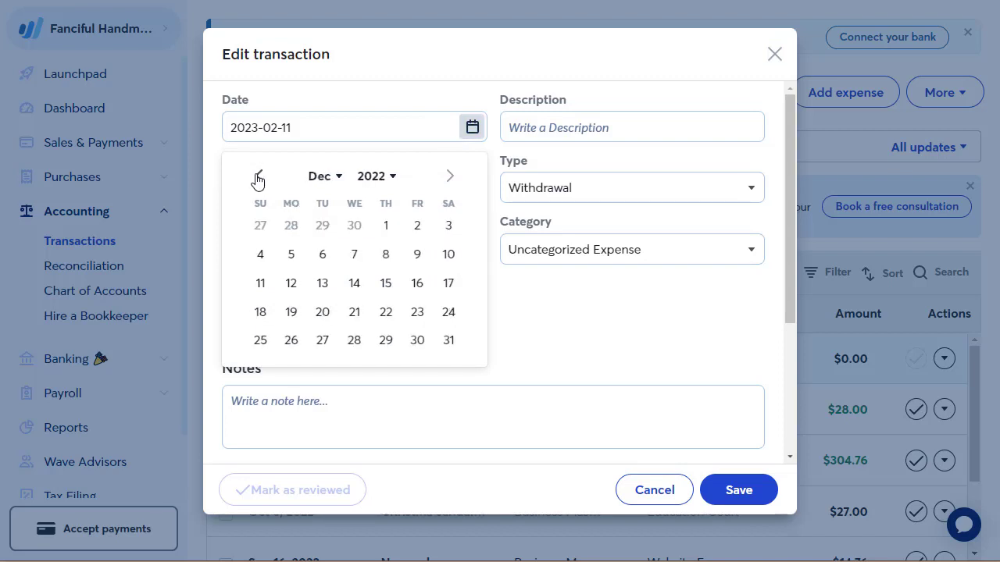
click(354, 312)
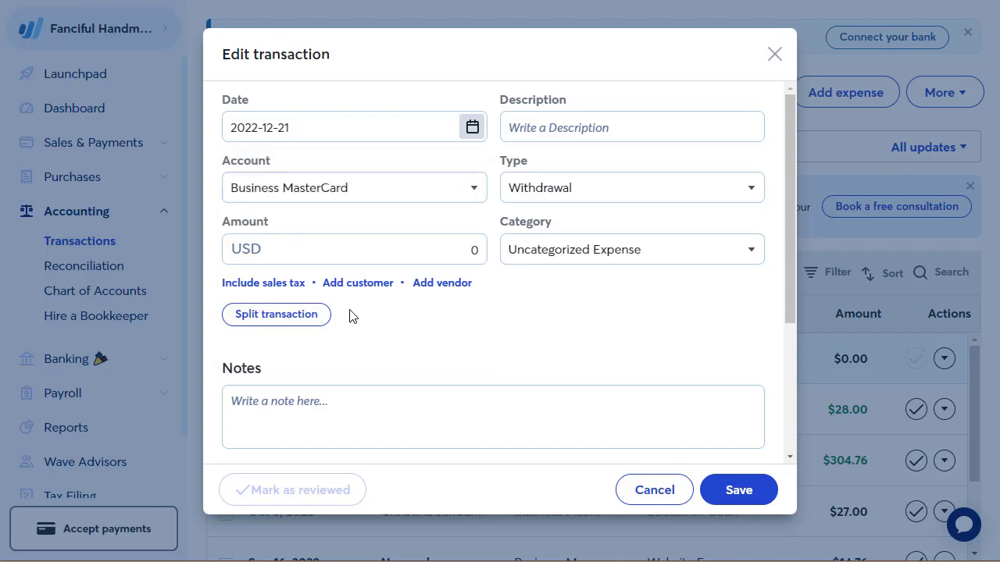
Set the expense amount to 5.50 USD and enter "Jen Hayes Creations" as its description.
click(317, 252)
text(5.50)
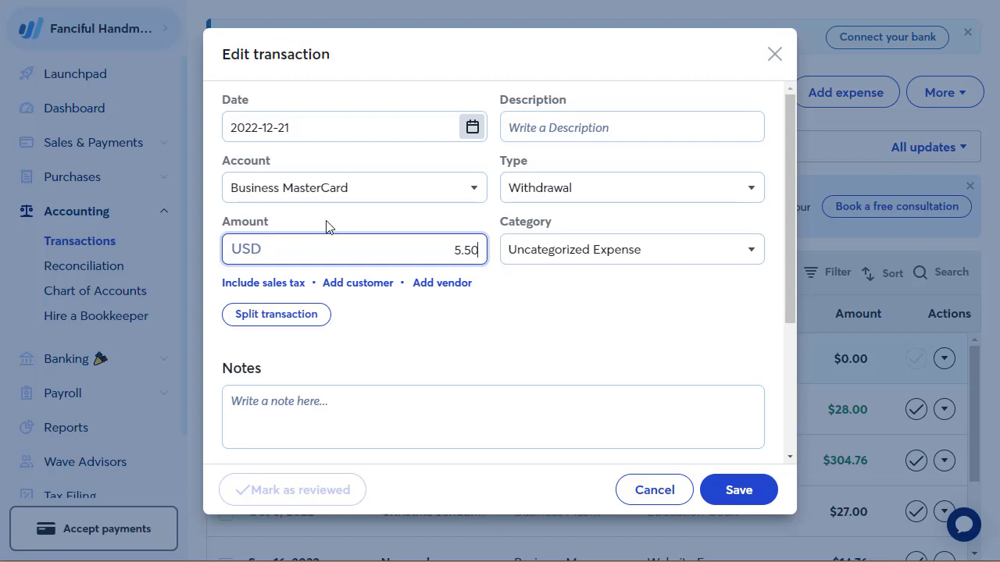
click(527, 127)
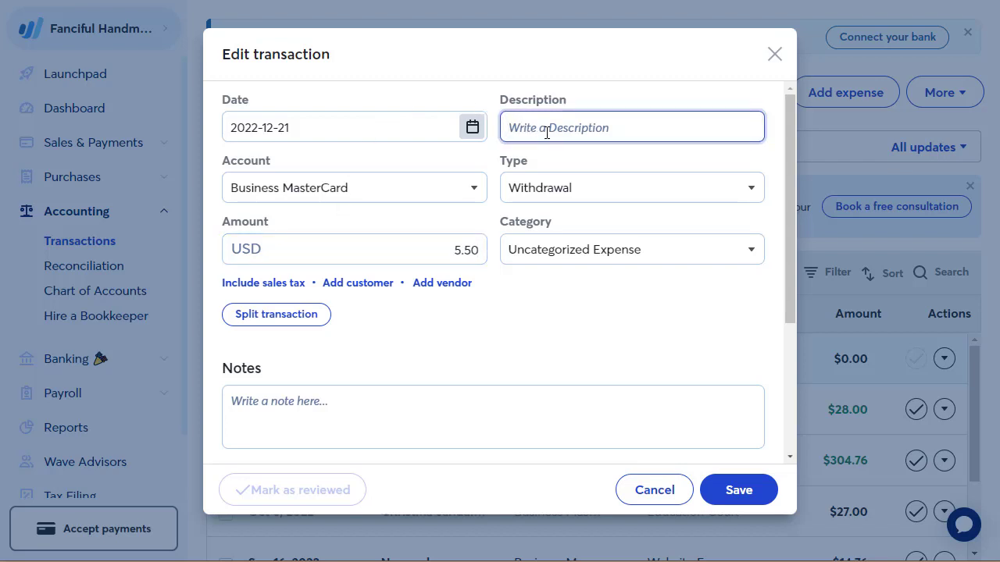
text(Jen Hayes Creations)
Find the "Patterns Purchased" expense account by searching for "patt" and assign it as the transaction's category.
click(754, 251)
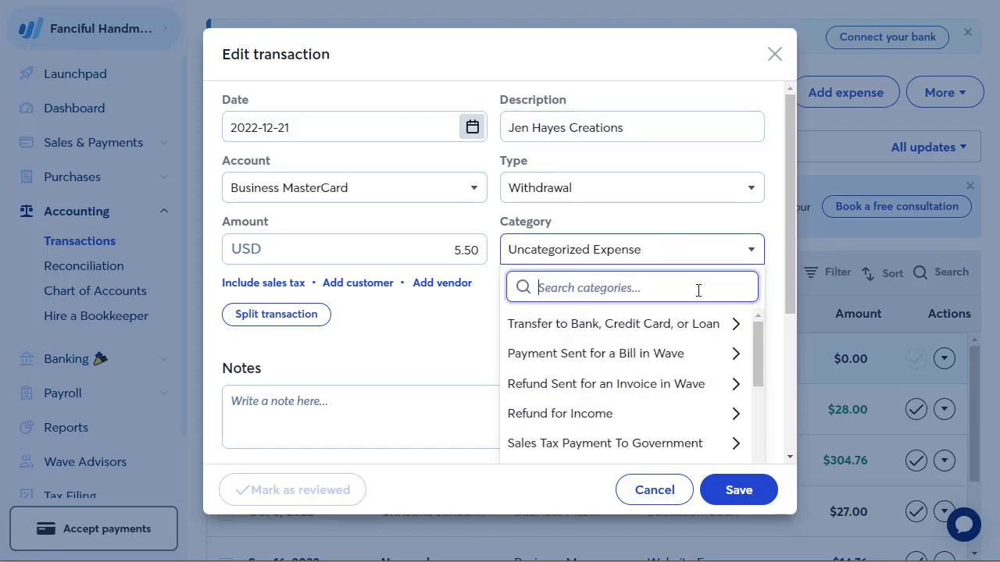
scroll(671, 359, down, 5)
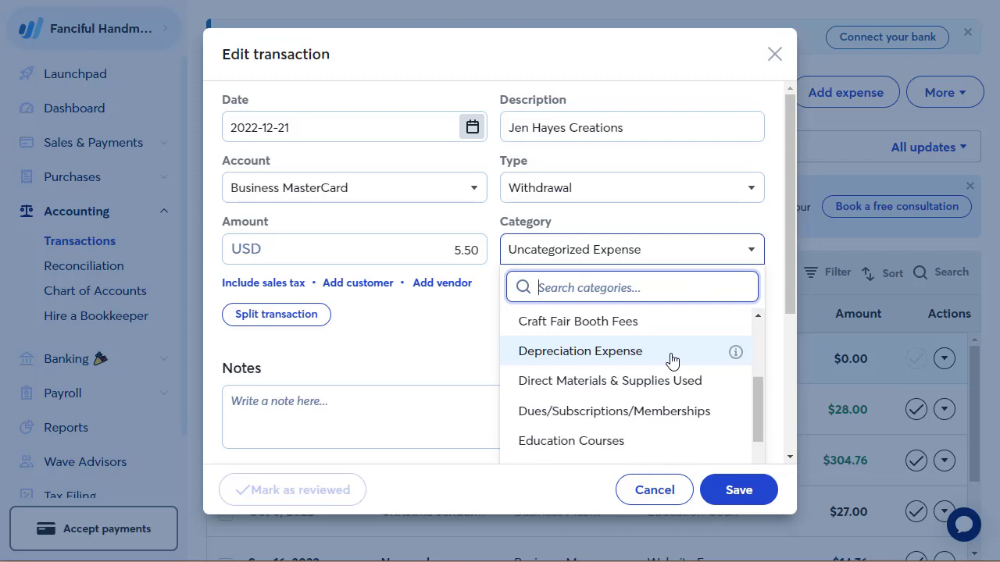
scroll(672, 359, down, 2)
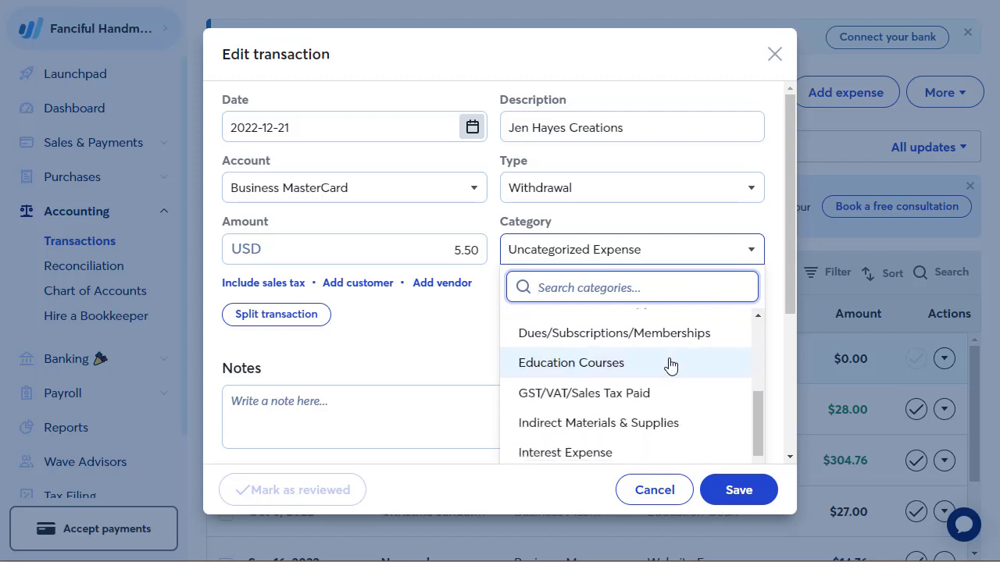
scroll(670, 365, down, 2)
scroll(670, 361, down, 2)
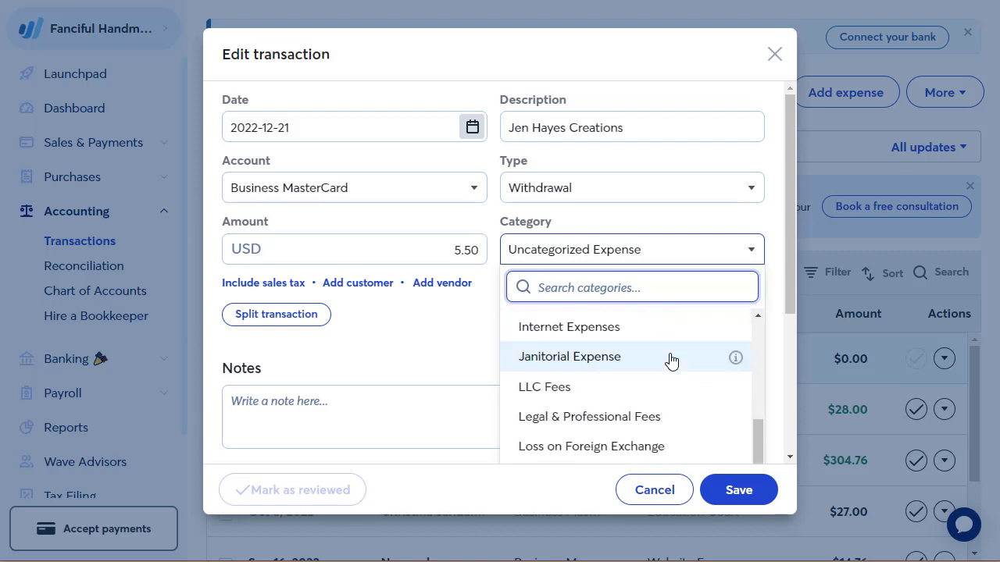
scroll(671, 361, up, 6)
scroll(670, 360, up, 3)
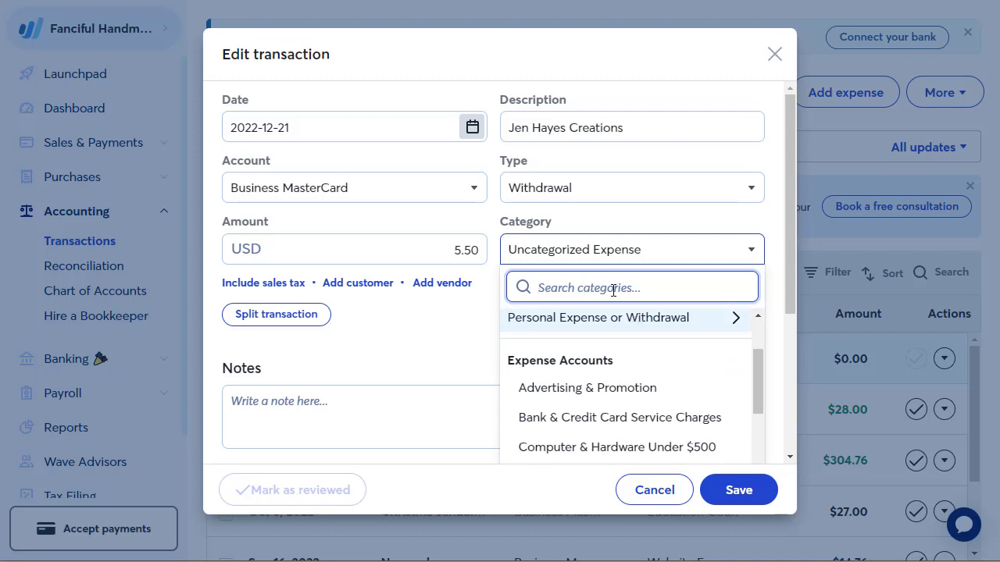
text(pa)
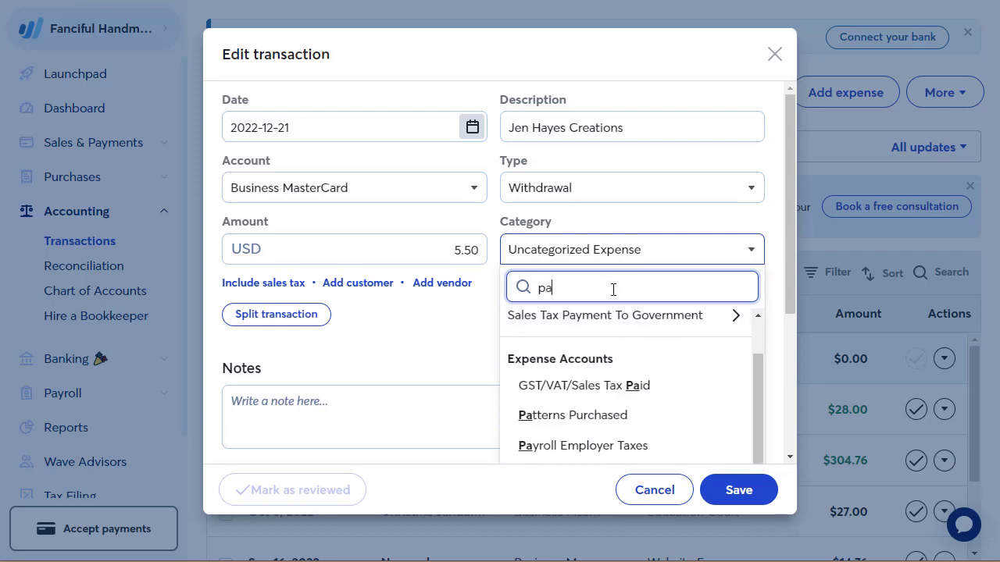
text(tt)
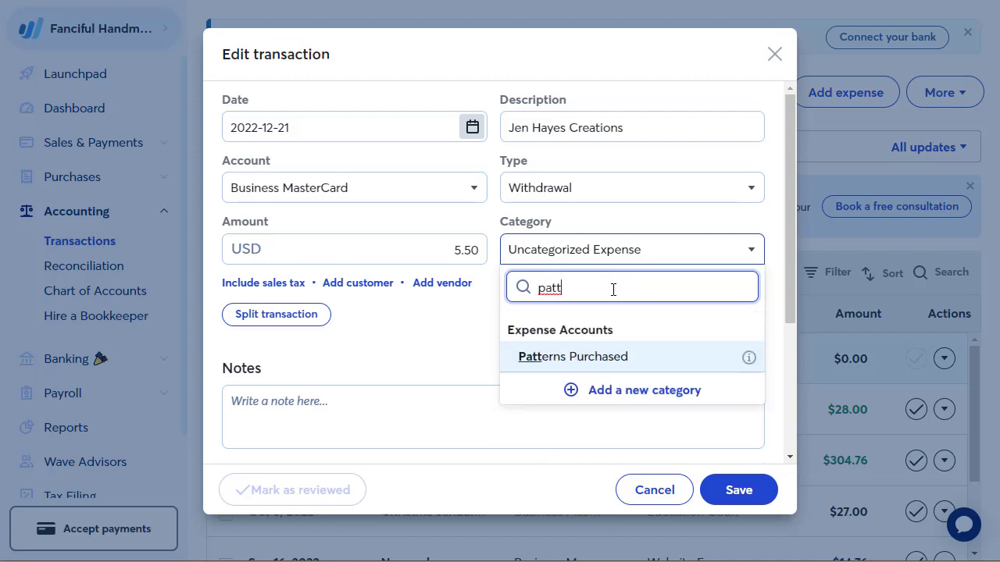
click(575, 358)
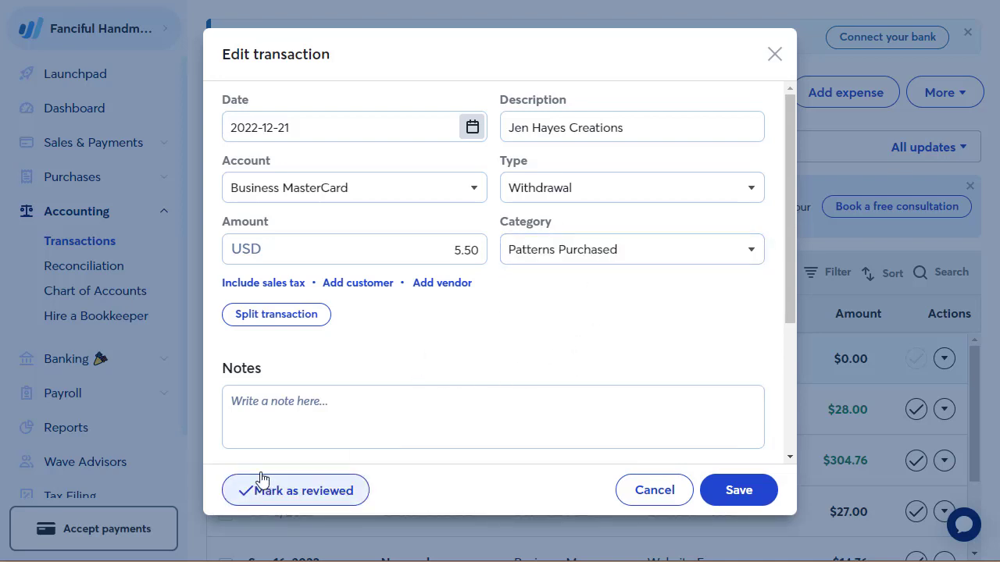
Add the note "Nutcracker Gnome Pattern" to the expense, mark it as reviewed and save it.
click(268, 396)
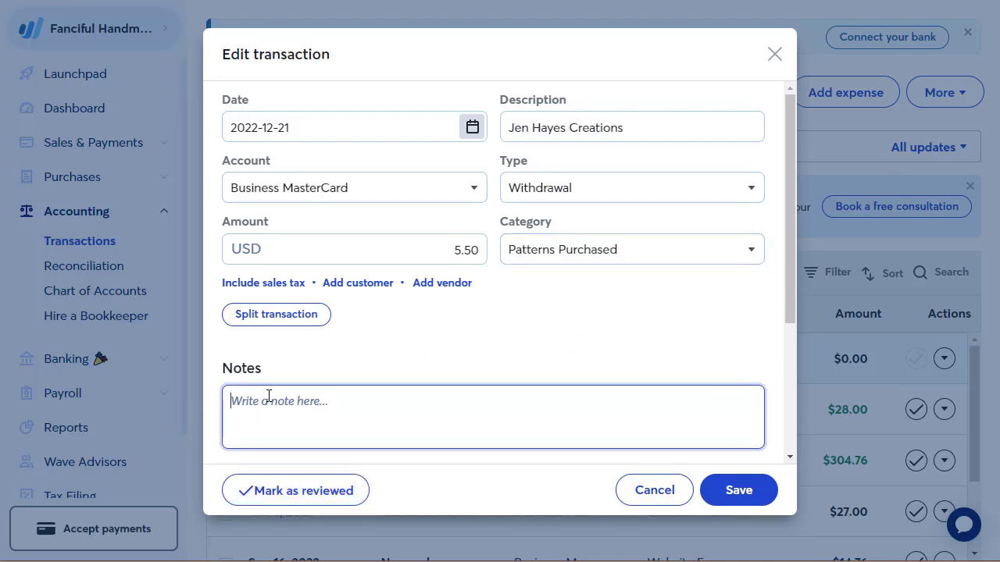
text(Nutcracker)
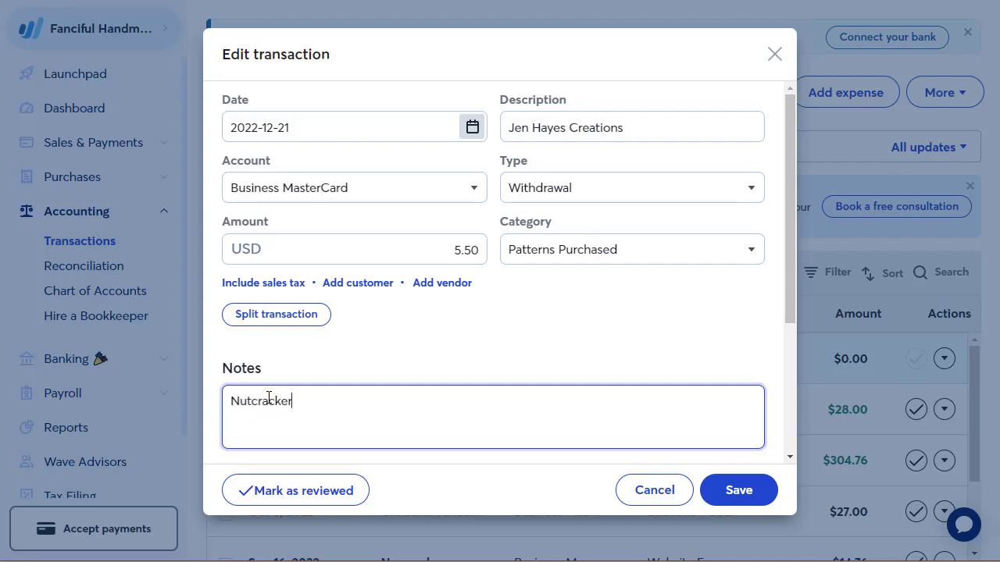
text( Gnome Patter)
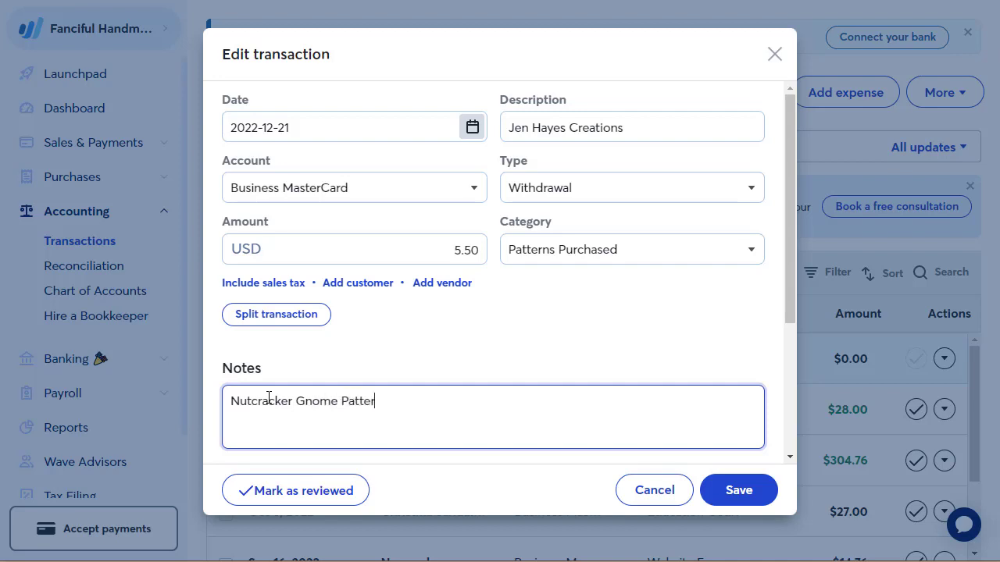
text(n)
click(286, 498)
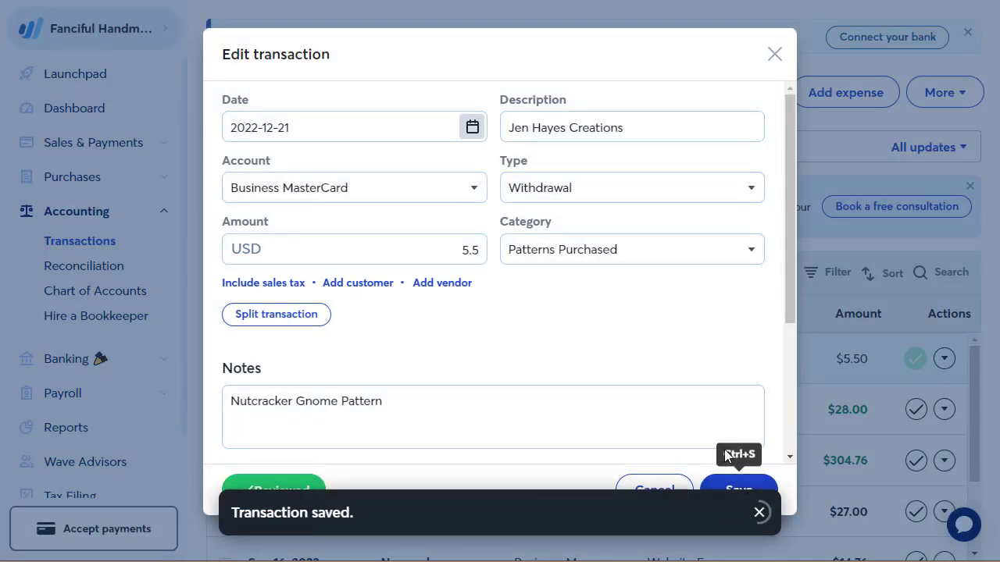
click(738, 490)
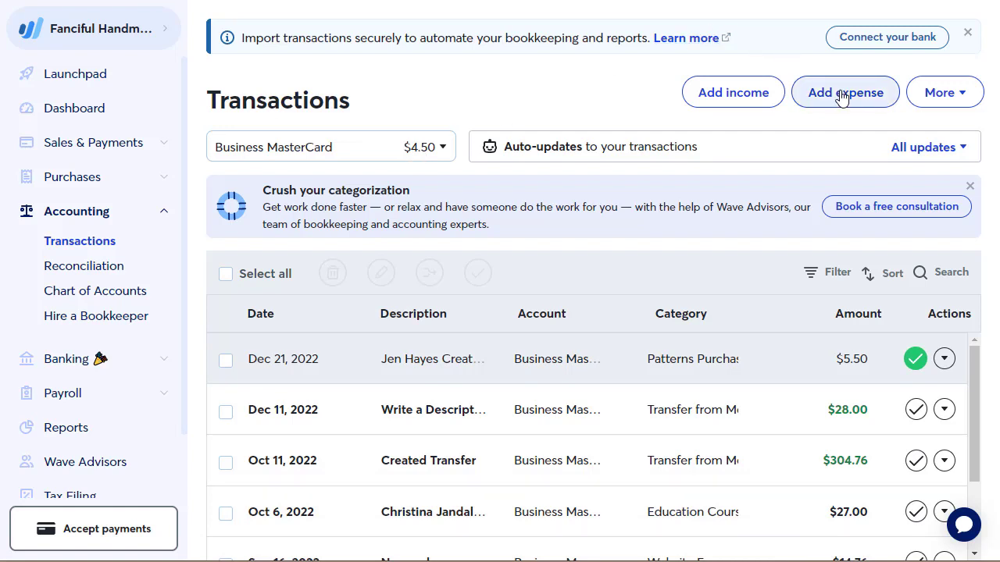
Add another Business MasterCard expense transaction dated 2022-12-27.
click(841, 96)
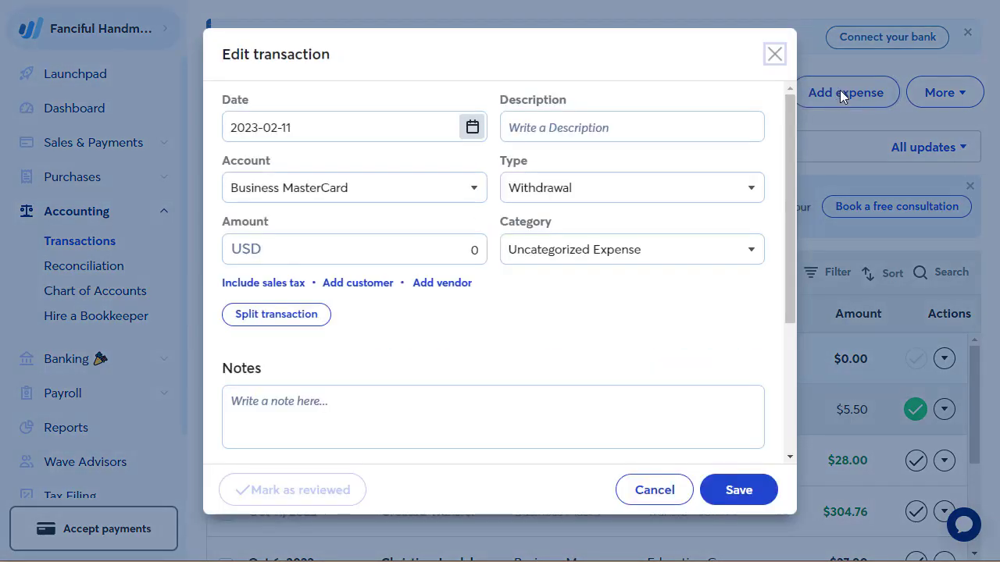
click(473, 128)
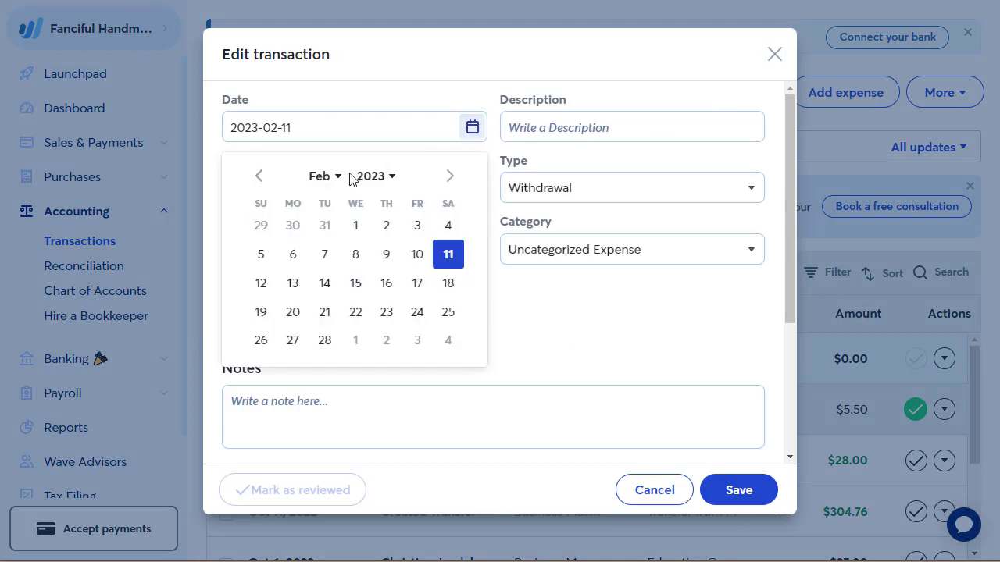
click(261, 177)
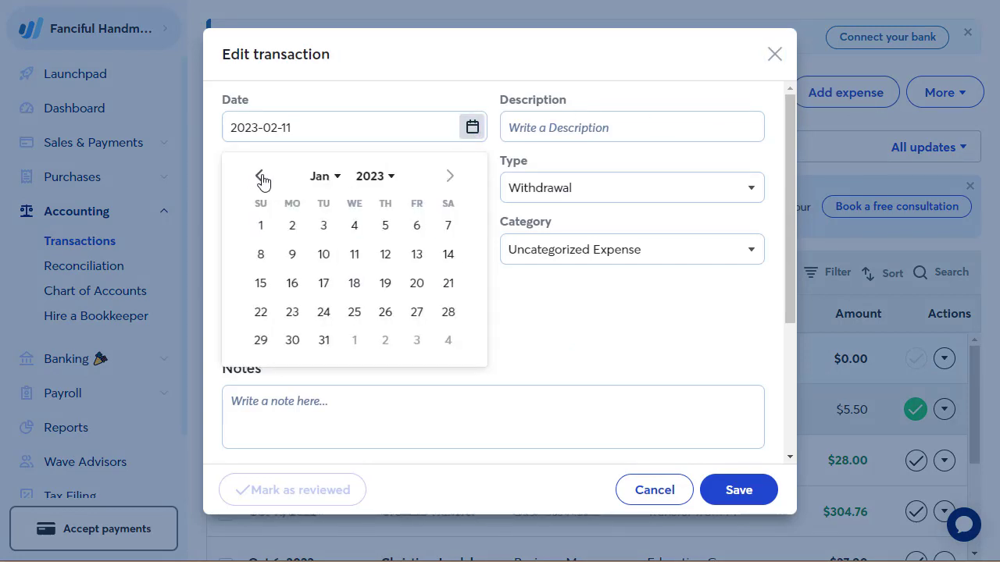
click(261, 177)
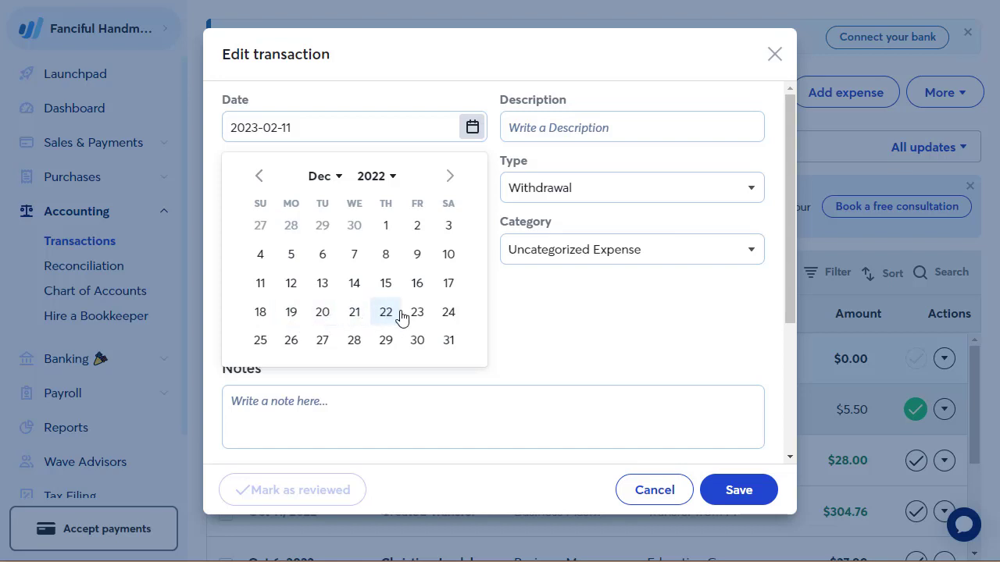
click(322, 341)
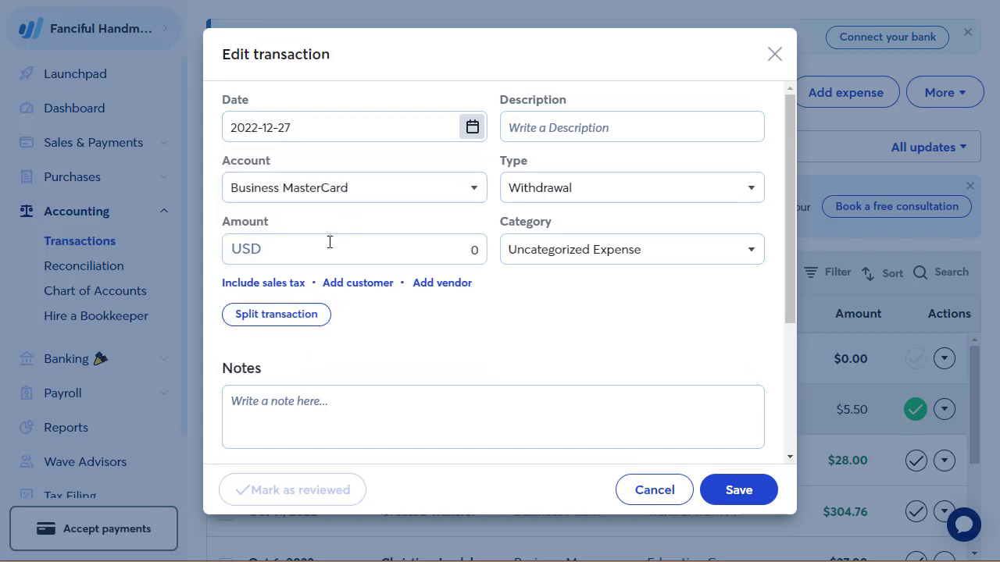
Set the amount of the new expense to 0.99 USD.
click(399, 246)
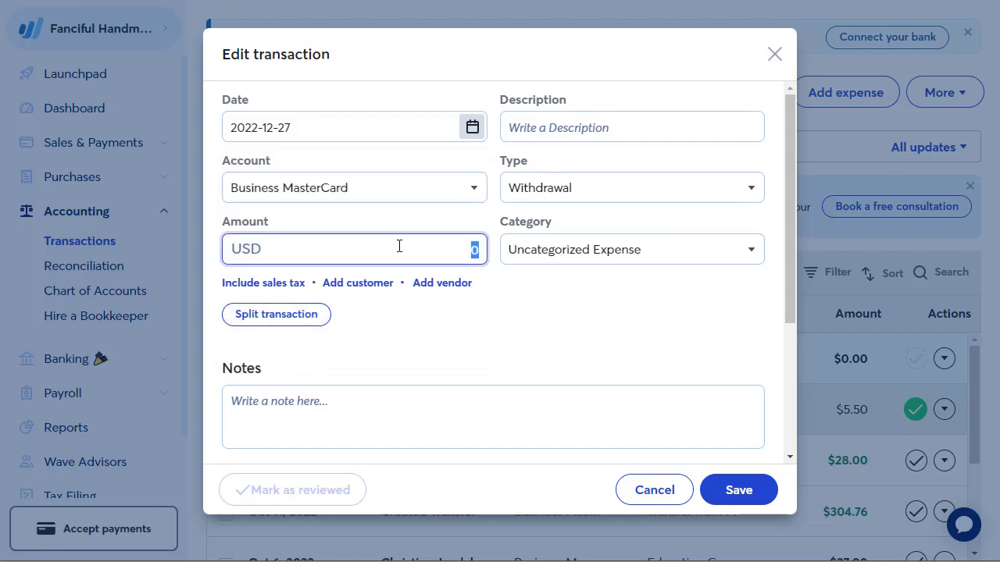
text(099)
key(BackSpace)
key(BackSpace)
key(BackSpace)
text(099)
key(BackSpace)
key(BackSpace)
key(BackSpace)
text(099)
key(BackSpace)
key(BackSpace)
key(BackSpace)
text(0.99)
Enter "iCloud Storage" as the description of the 2022-12-27 expense.
click(516, 129)
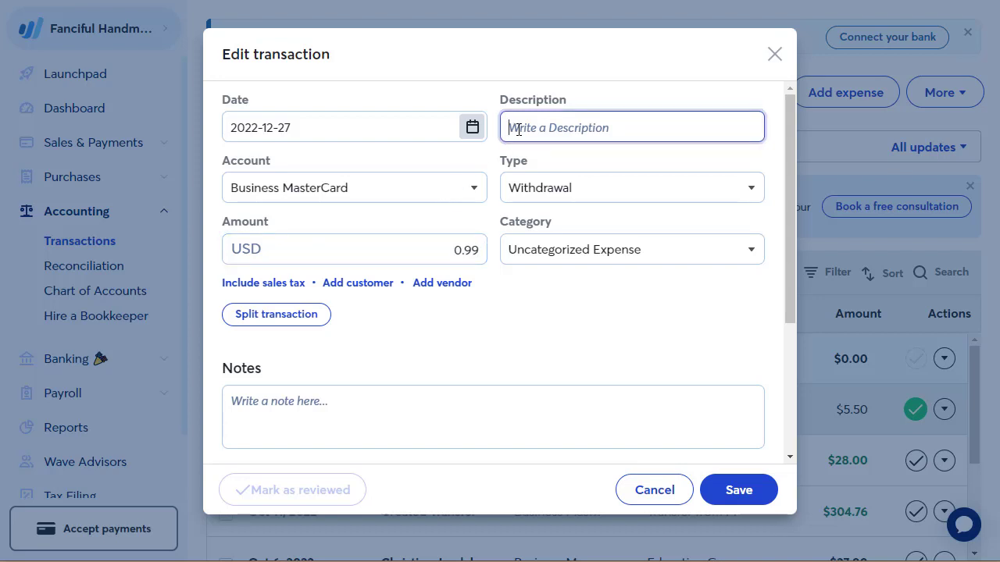
text(Ic)
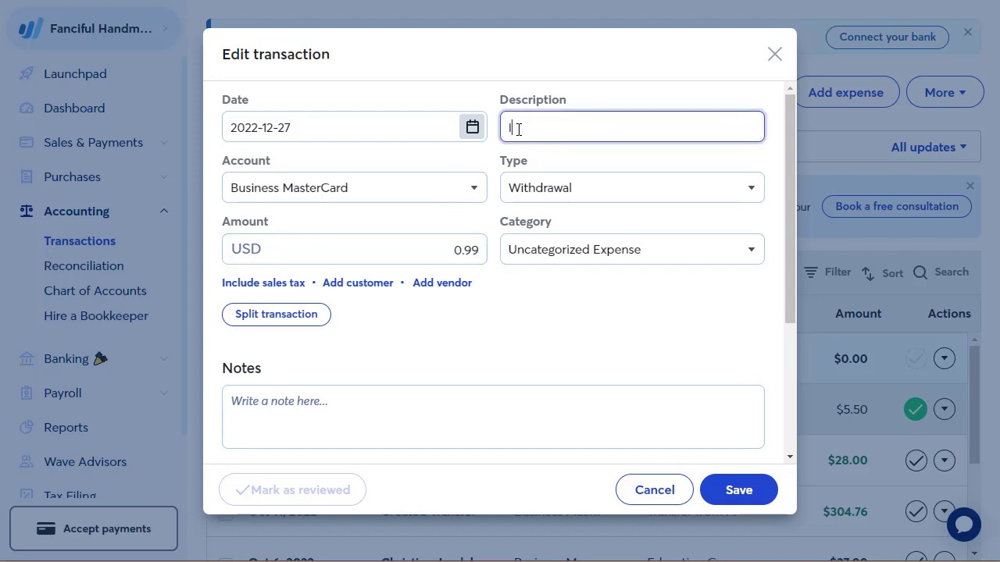
key(BackSpace)
key(BackSpace)
text(ICloud Storage)
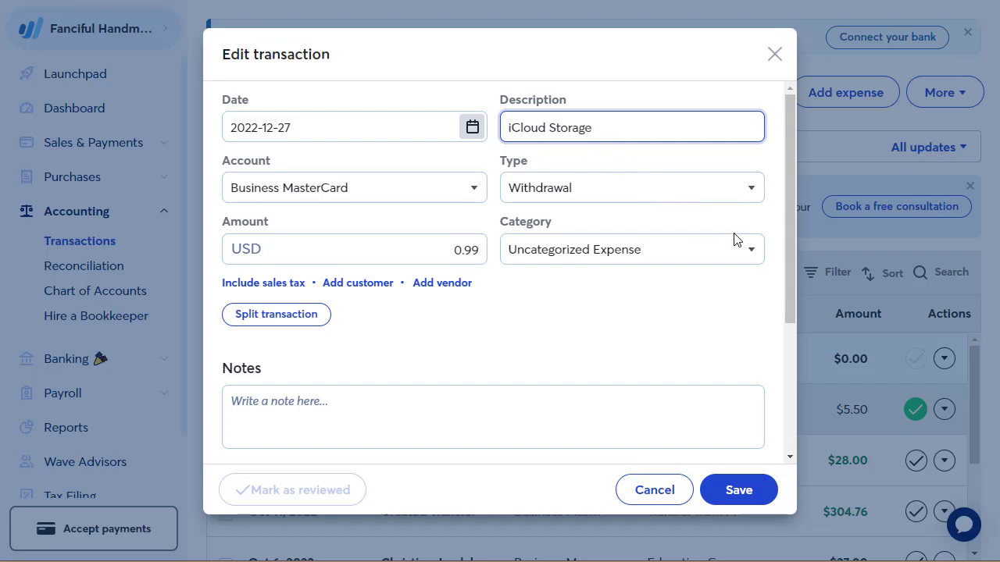
Search the categories for "soft" and assign "Software (Purchased & Subscriptions)" to the expense.
click(747, 253)
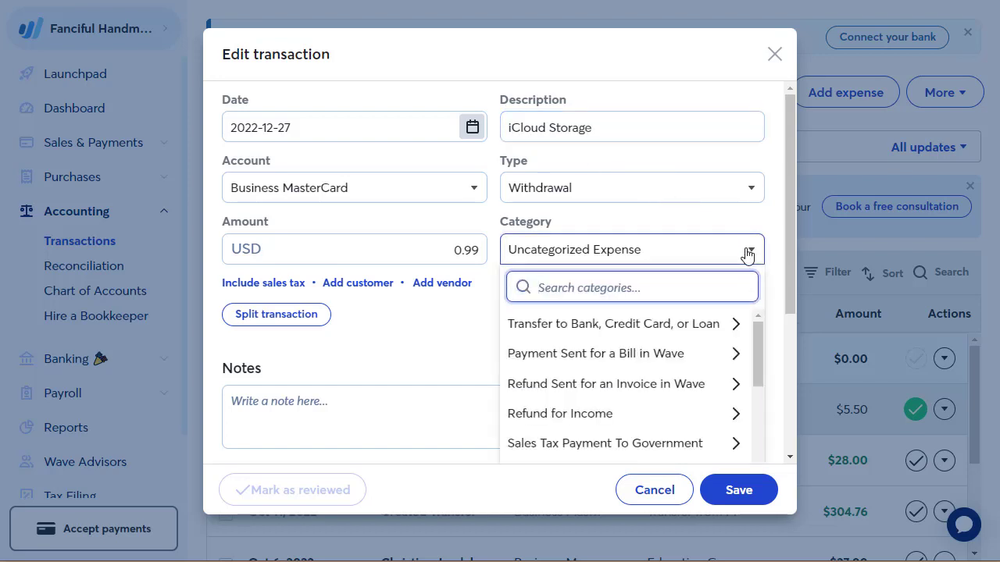
text(soft)
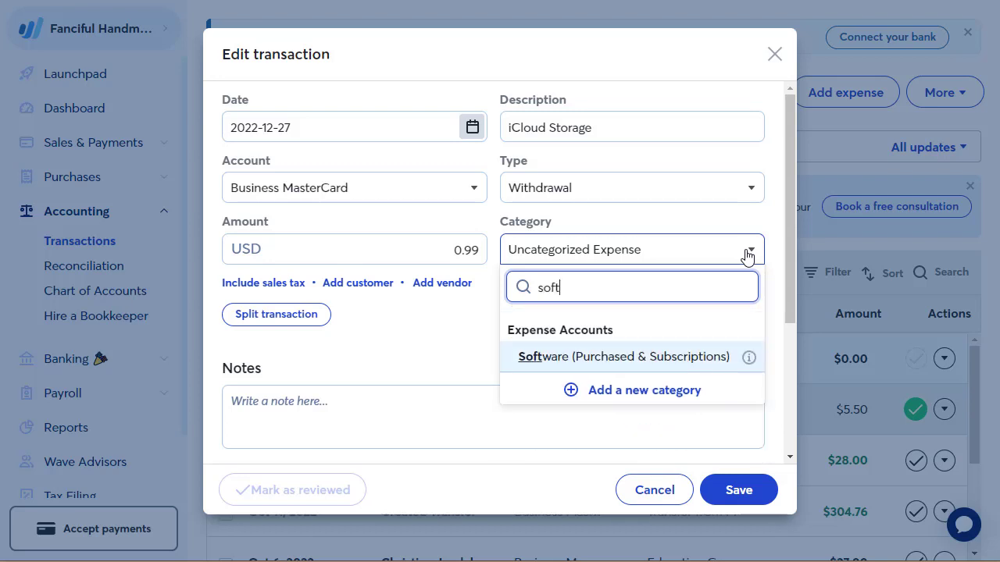
click(599, 358)
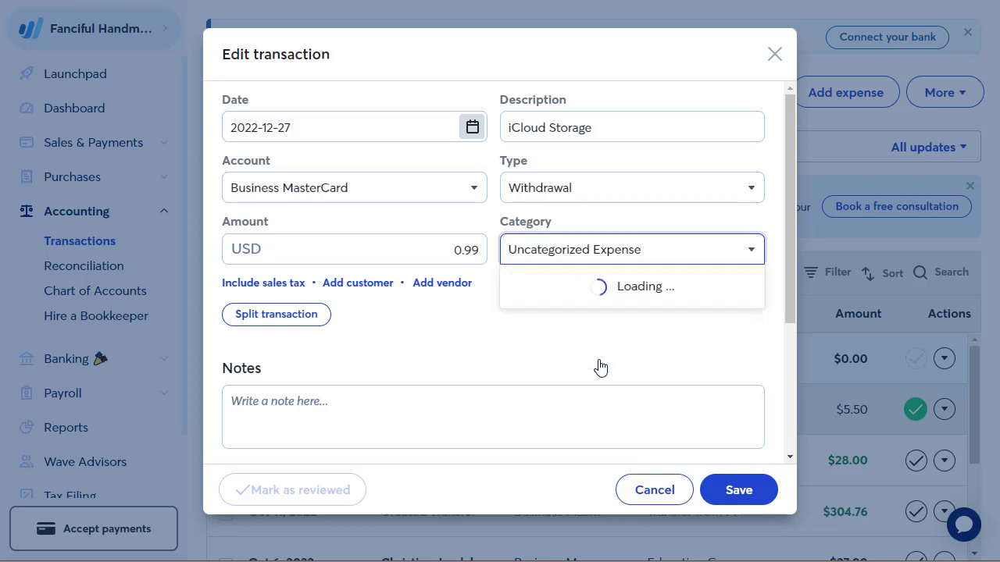
Write the note "Additional iCloud Storage" for the expense.
click(320, 407)
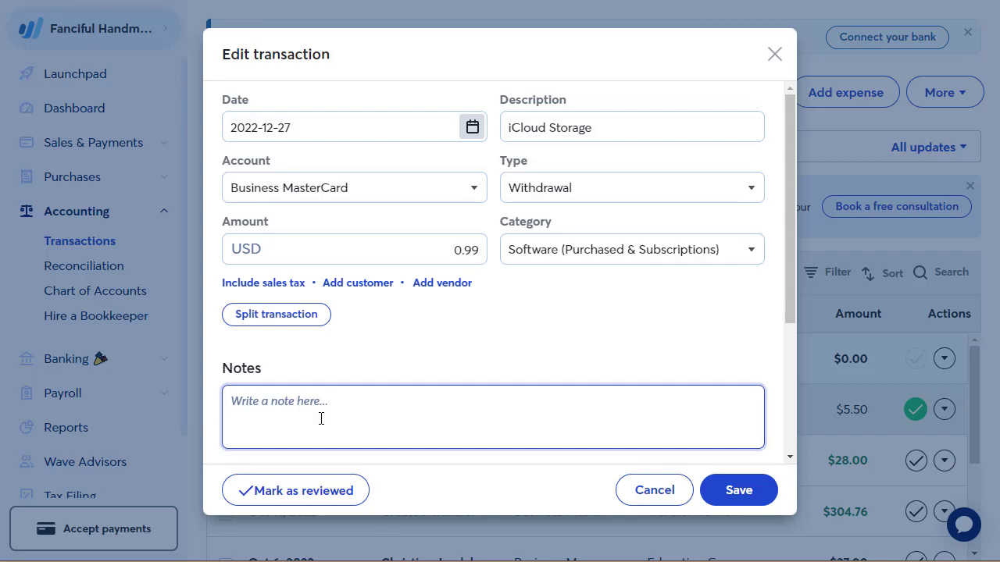
text(Addiitonal)
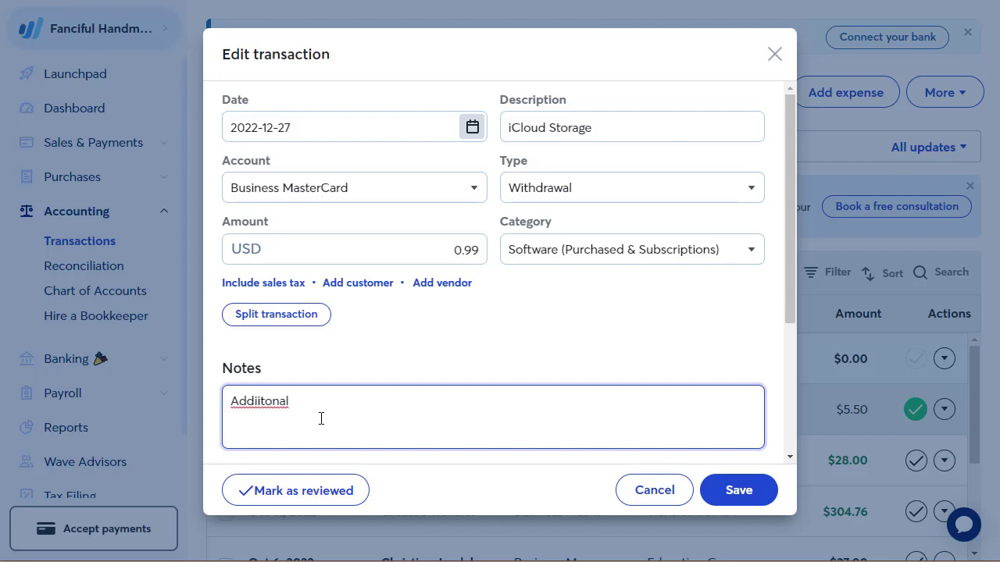
key(BackSpace)
key(BackSpace)
key(BackSpace)
key(BackSpace)
key(BackSpace)
key(BackSpace)
key(BackSpace)
text(tional iCou)
key(BackSpace)
key(BackSpace)
text(loud Store)
key(BackSpace)
text(age)
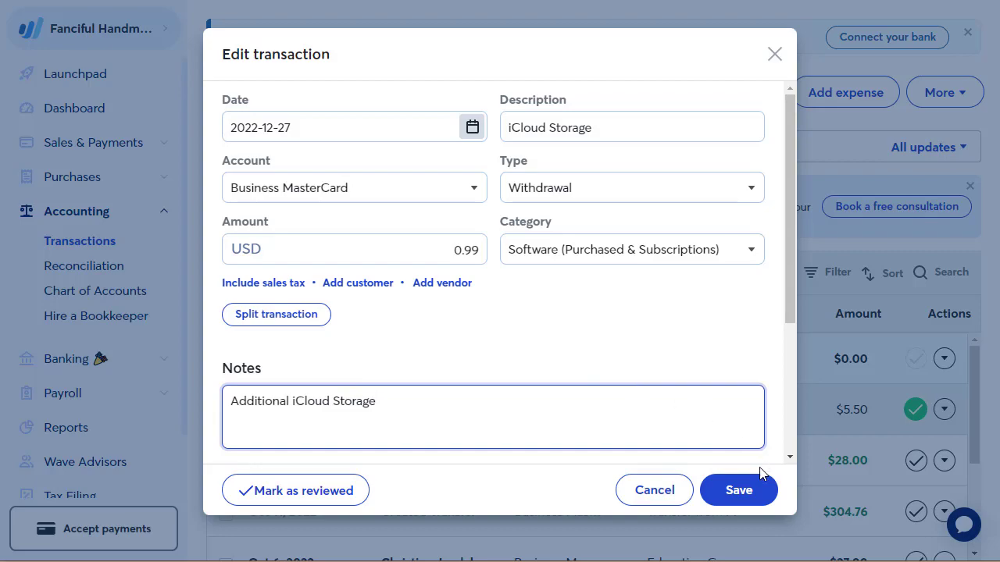
Save the iCloud Storage expense and add a new Business MasterCard expense dated 2022-12-28.
click(749, 492)
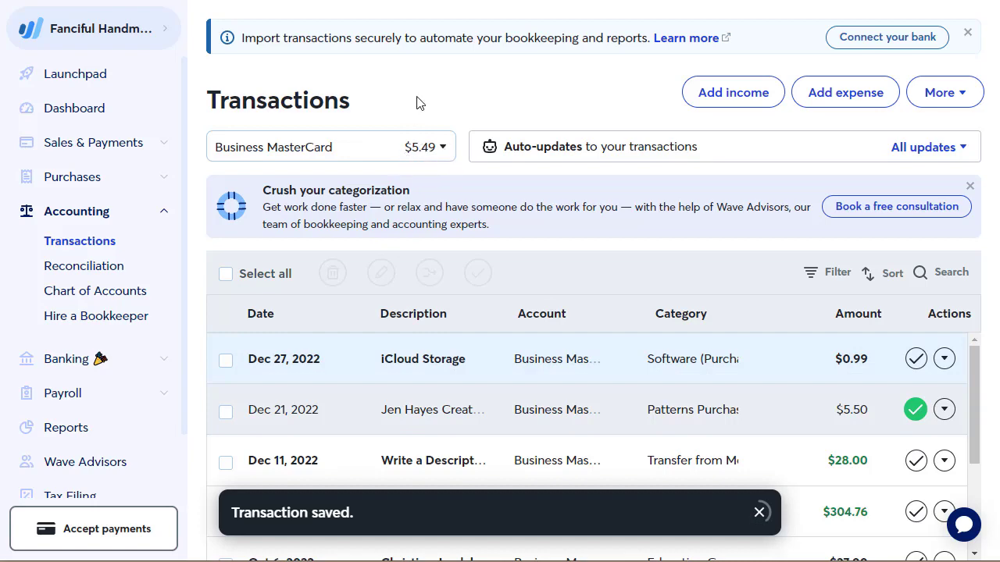
click(839, 96)
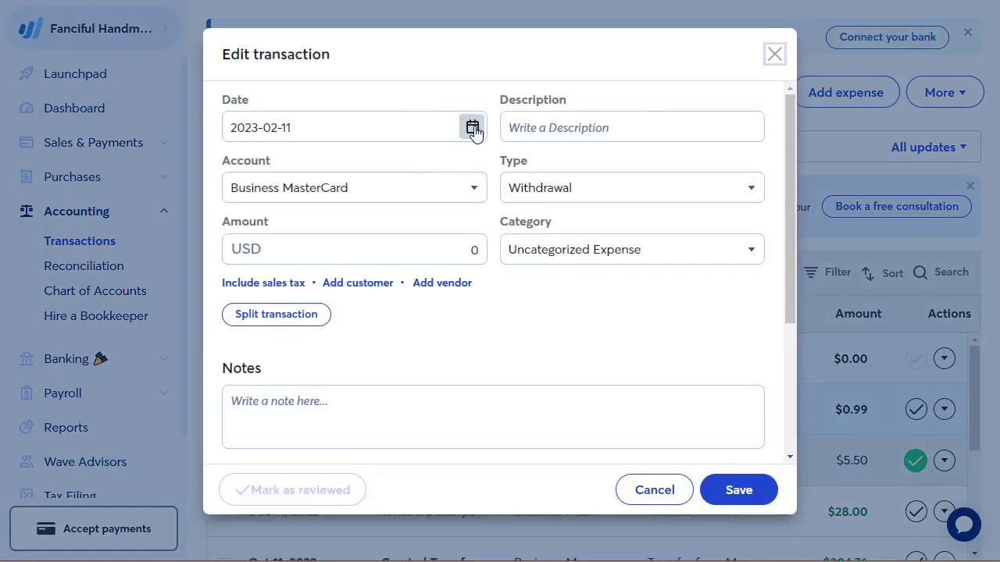
click(474, 130)
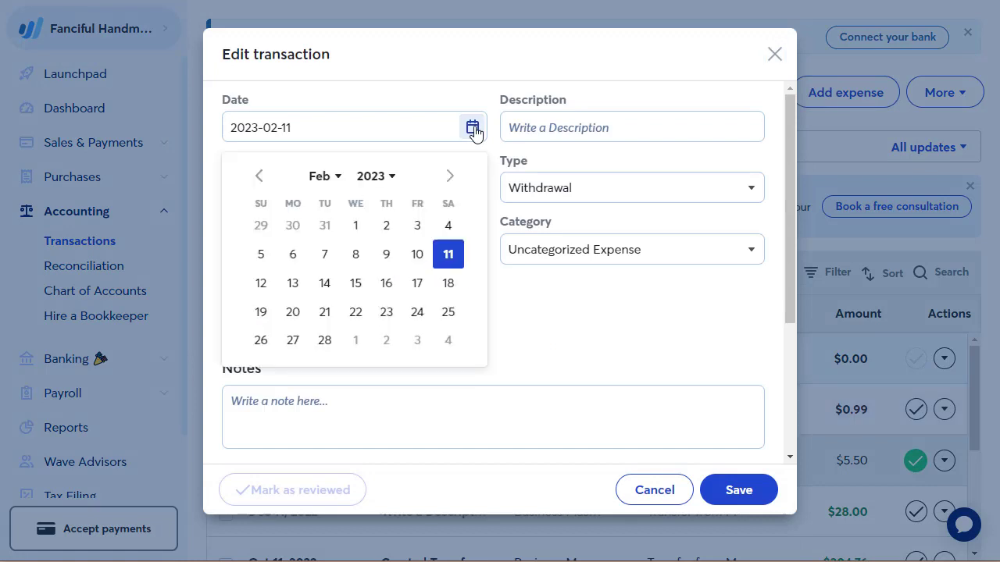
click(257, 176)
click(256, 175)
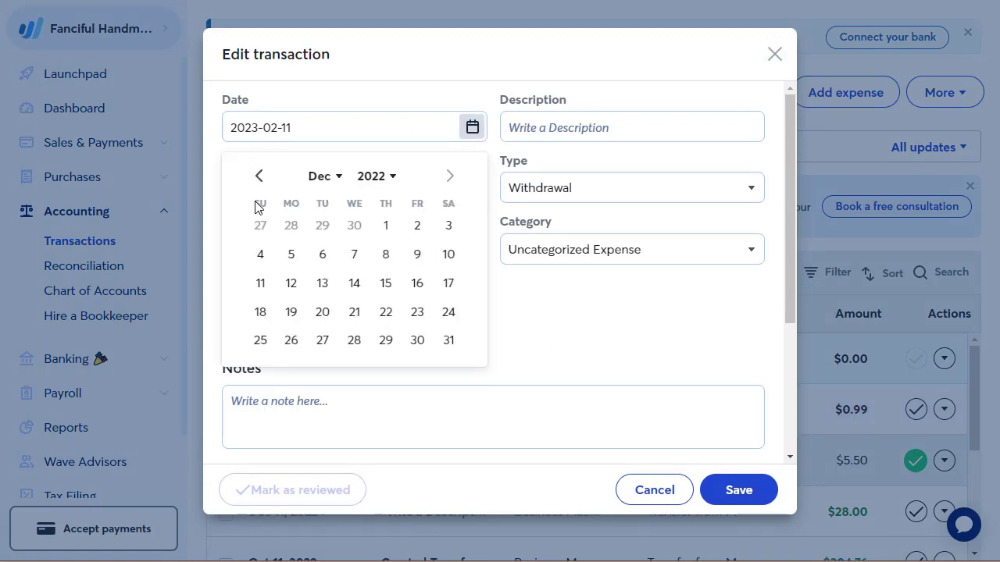
click(353, 345)
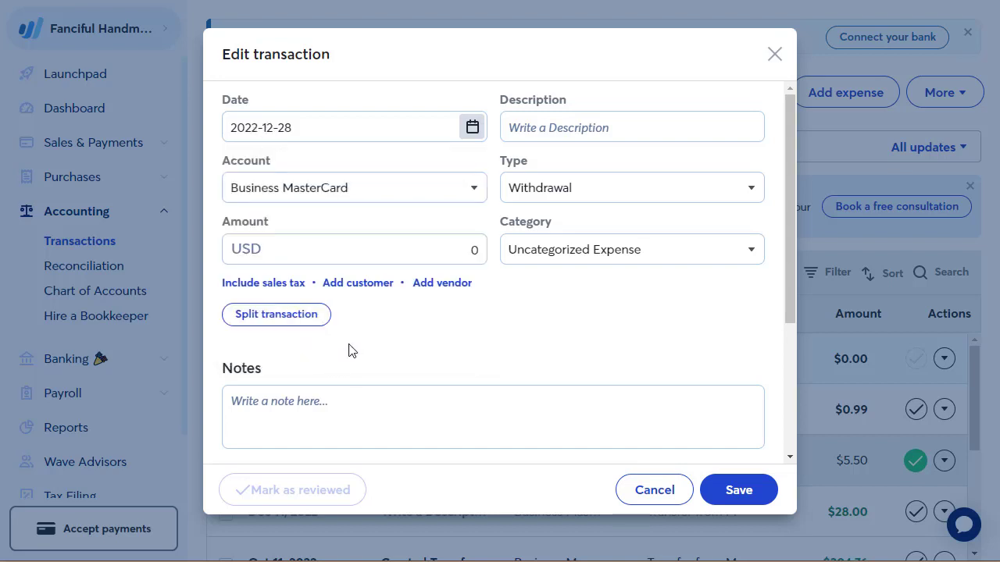
Set the amount of the 2022-12-28 expense to 62.10 USD and enter "AppSumo" as its description.
click(315, 248)
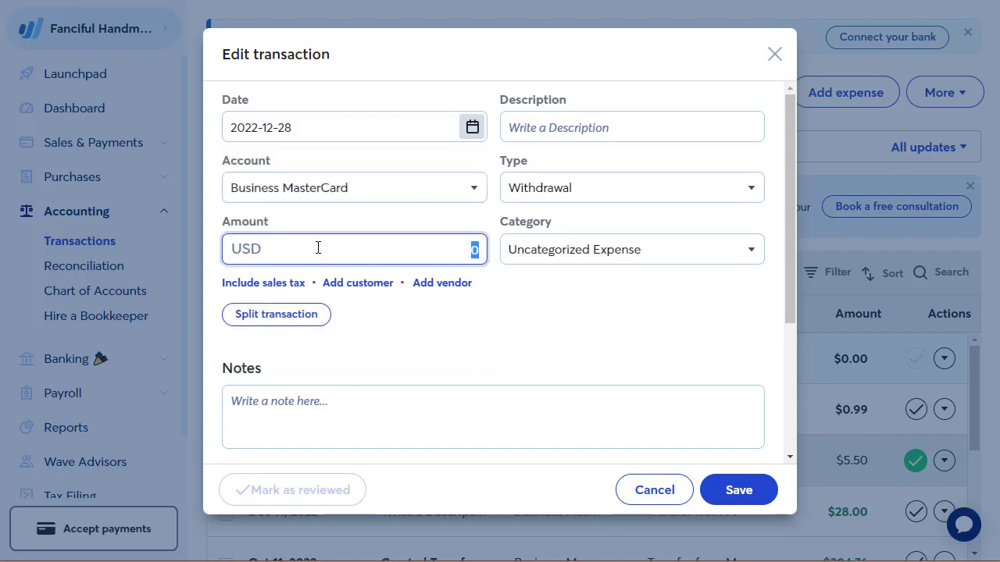
text(62.10)
click(556, 131)
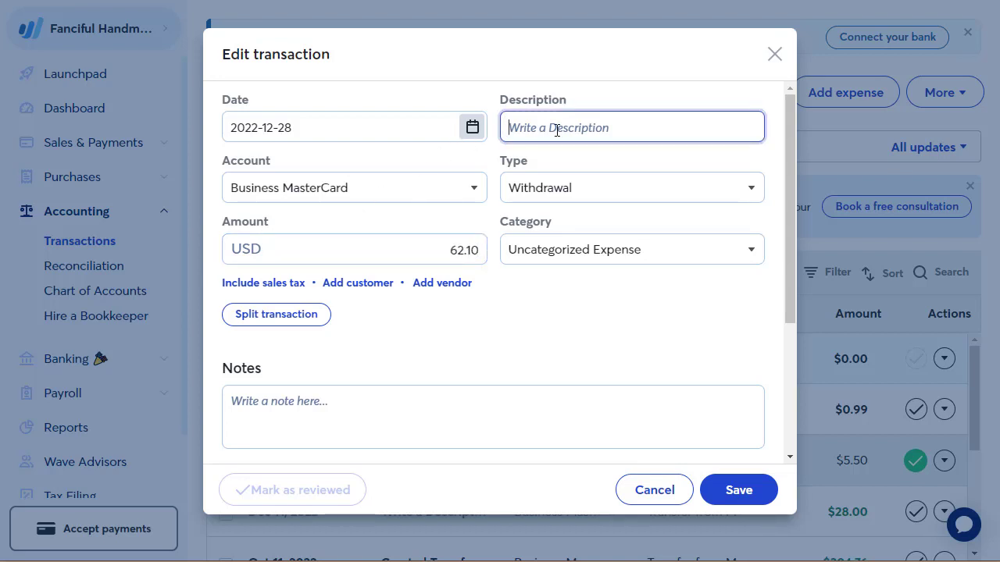
text(AppSu)
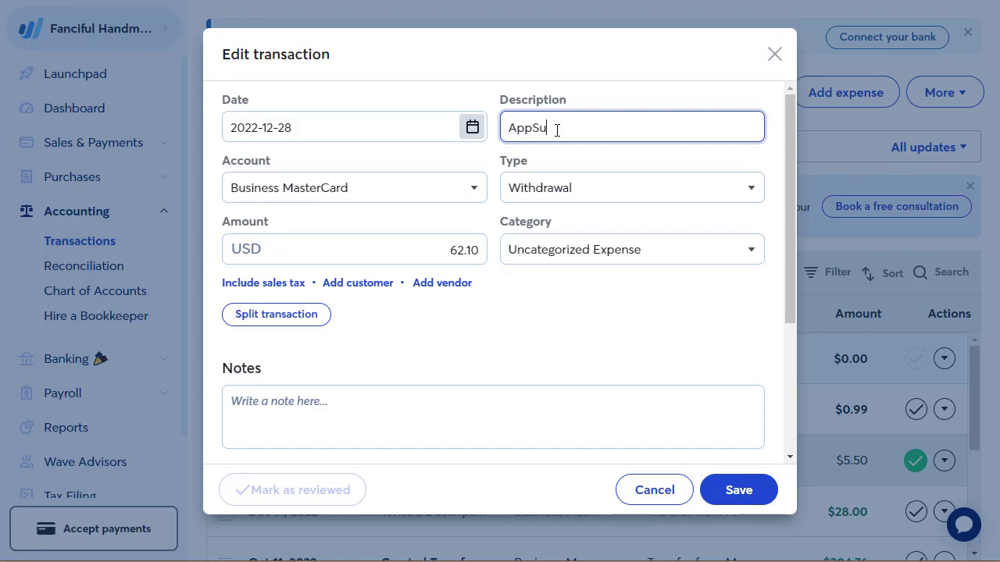
text(mo)
Search the categories for "sof" and assign "Software (Purchased & Subscriptions)" to the AppSumo expense.
click(636, 251)
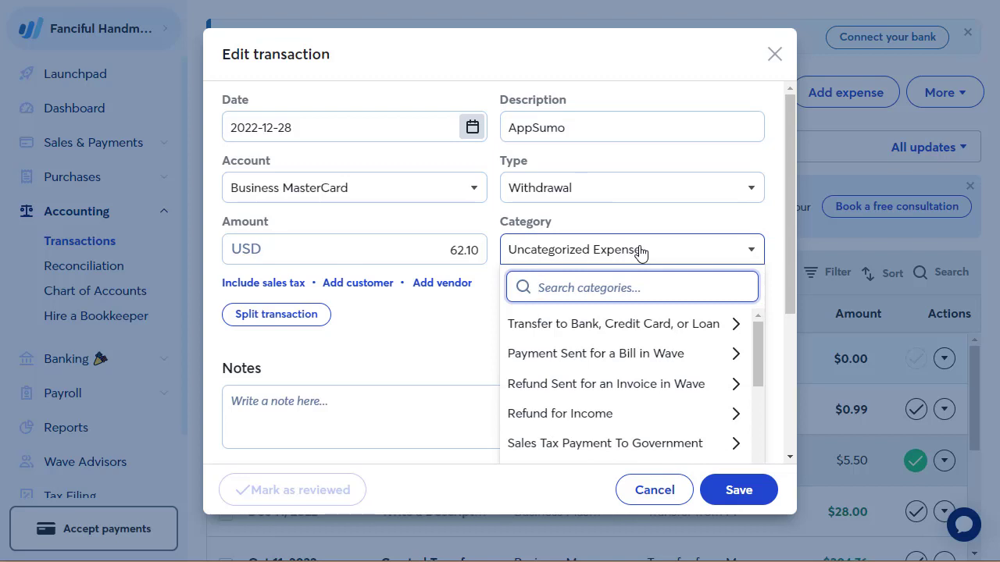
text(sof)
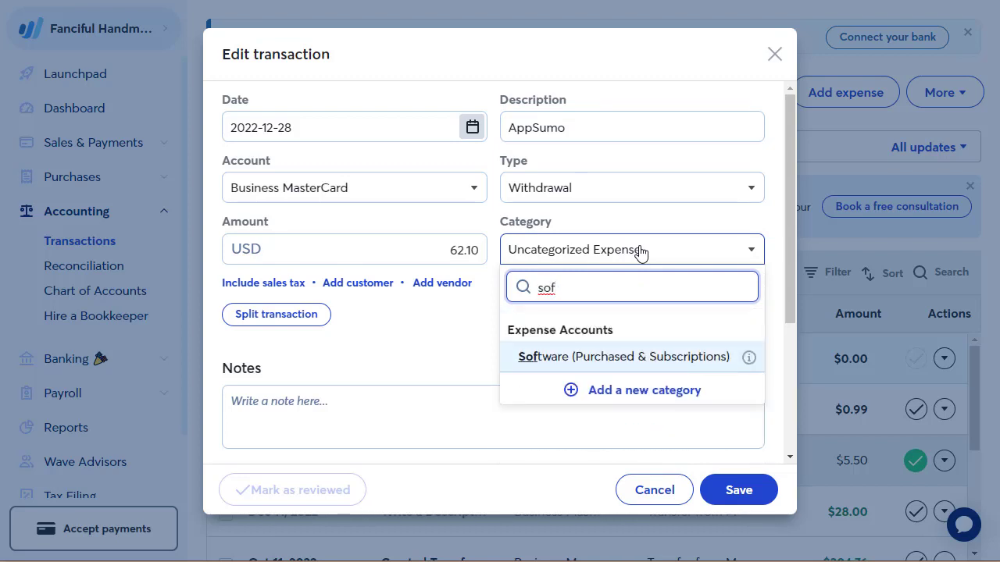
click(551, 367)
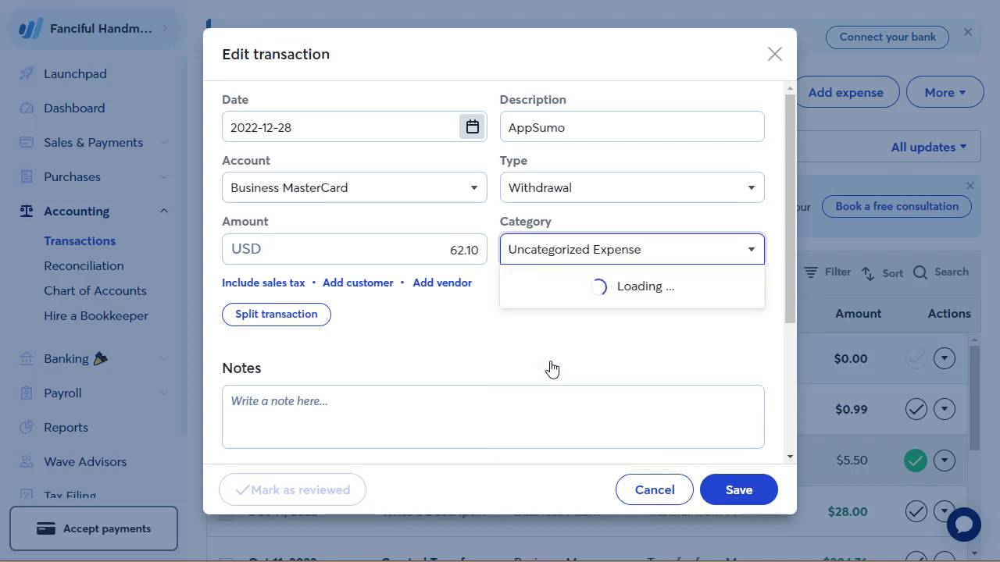
Write the note "HeartBeat Community Software" for the AppSumo expense and save the transaction.
click(316, 408)
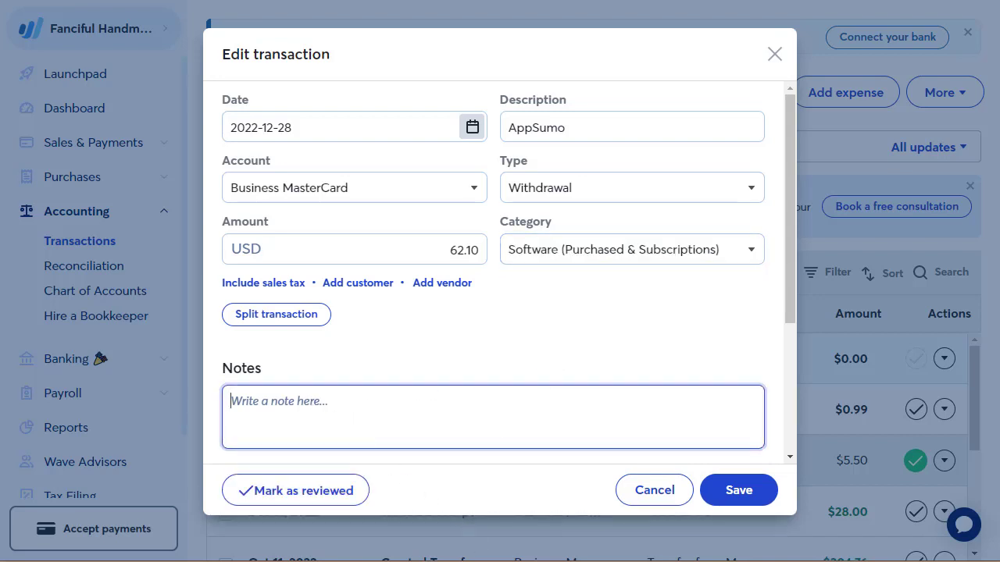
text(Heart)
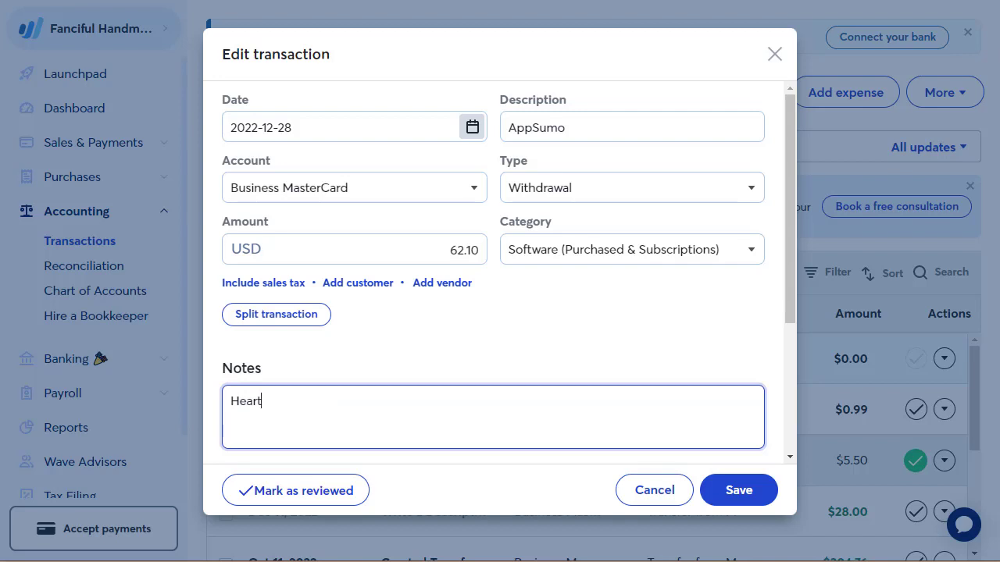
text(Beat Commu)
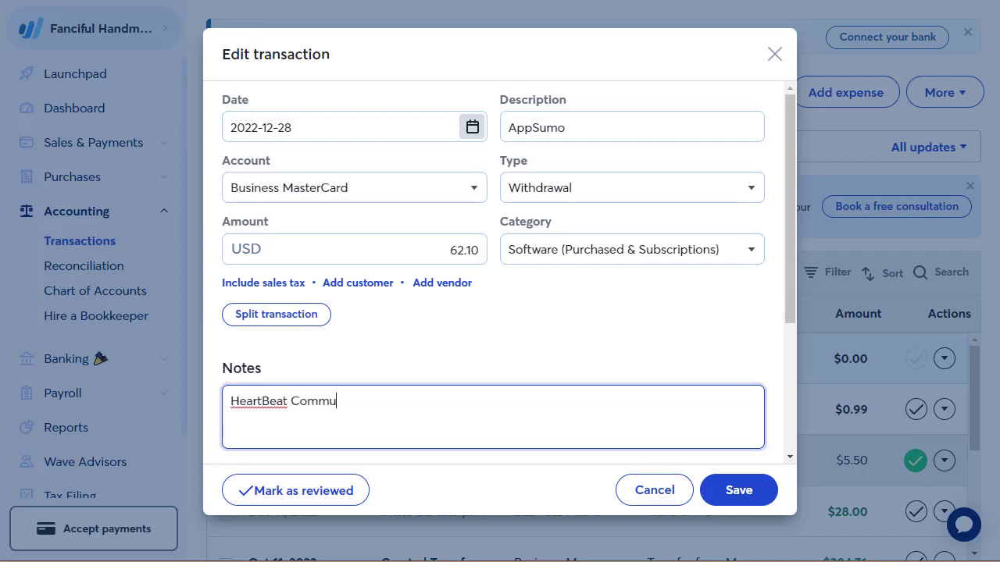
text(nity Software)
click(747, 490)
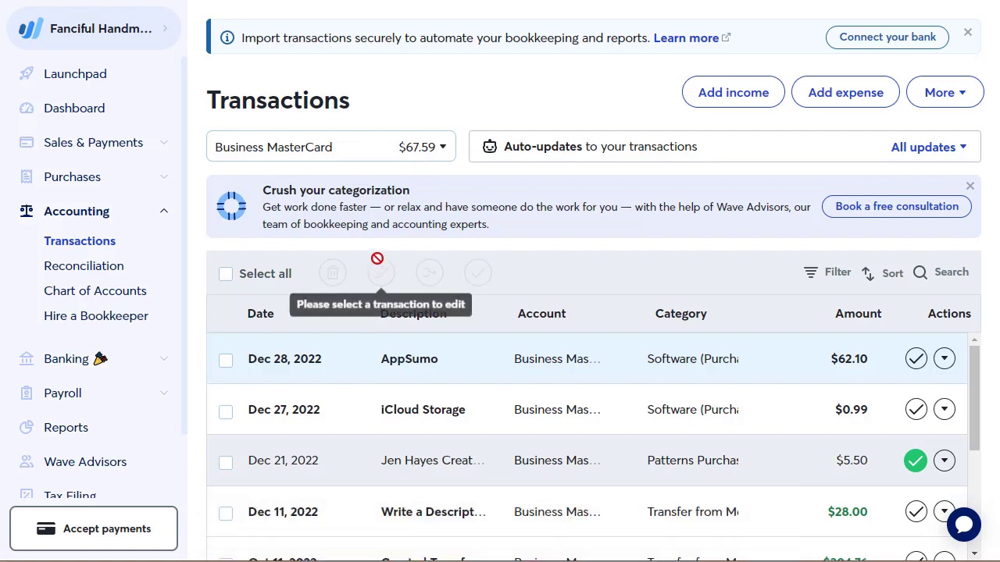
Add another Business MasterCard expense and date it 2023-01-31.
click(830, 94)
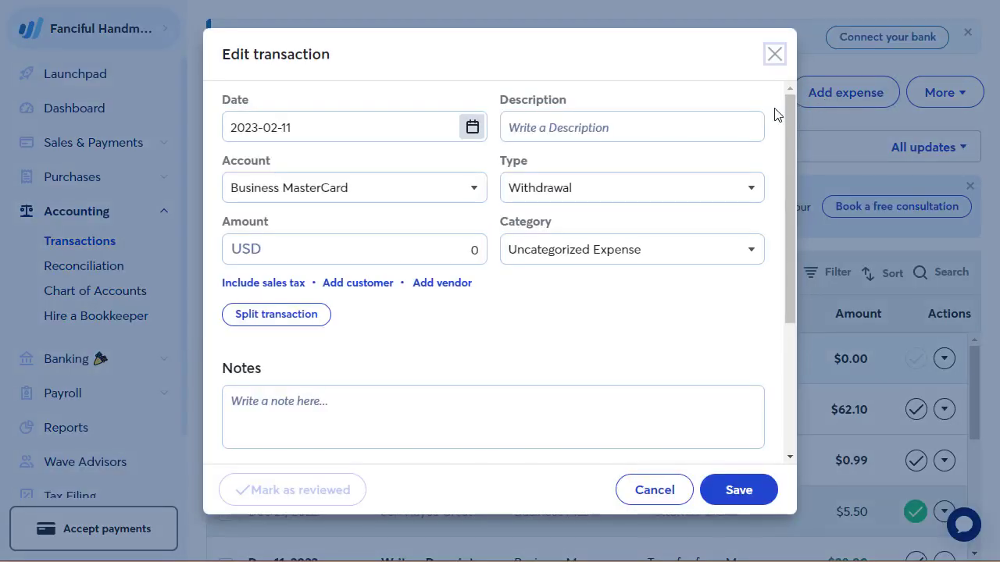
click(469, 128)
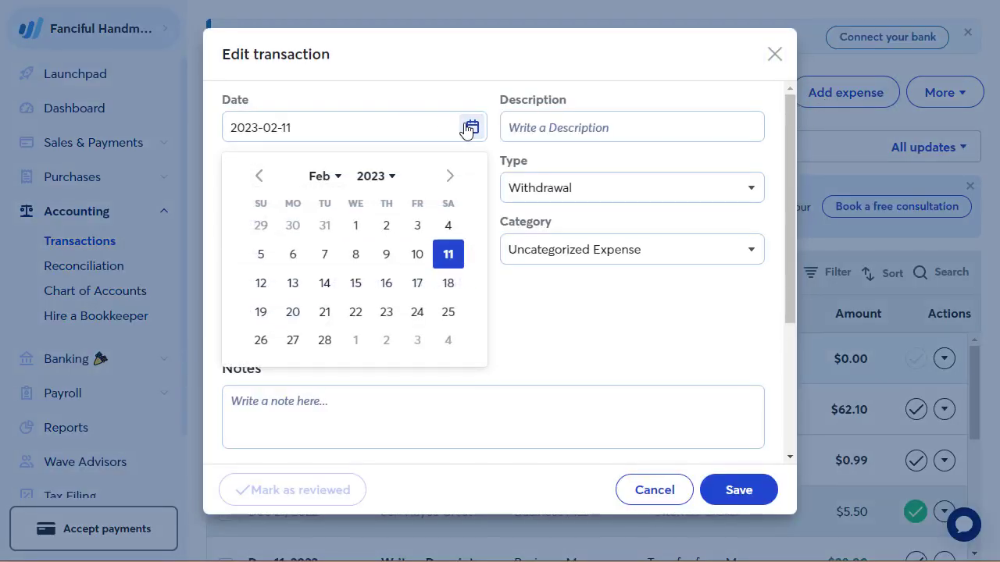
click(260, 176)
click(324, 341)
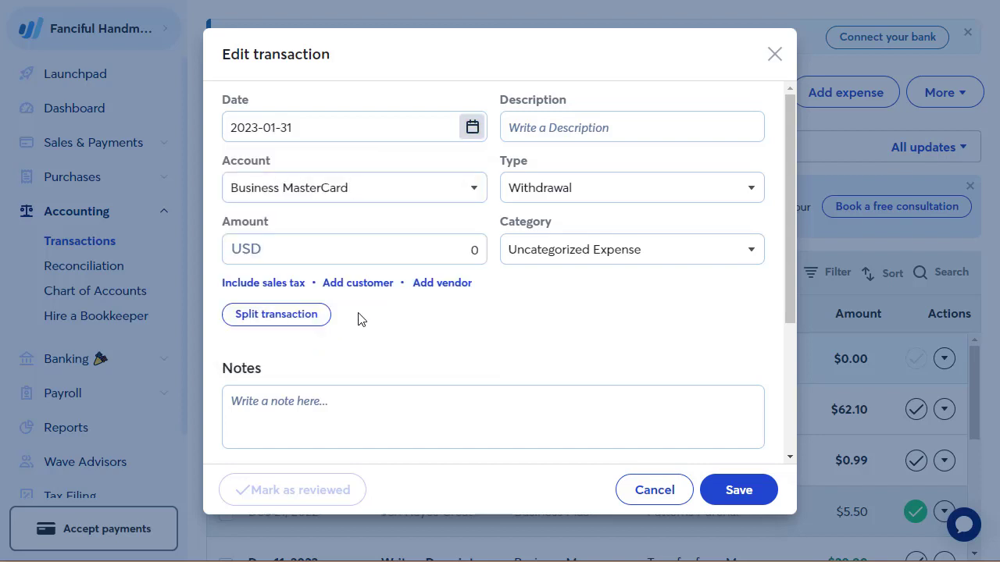
Set the amount of the 2023-01-31 expense to 69.99 USD and enter "Evernote" as its description.
click(435, 248)
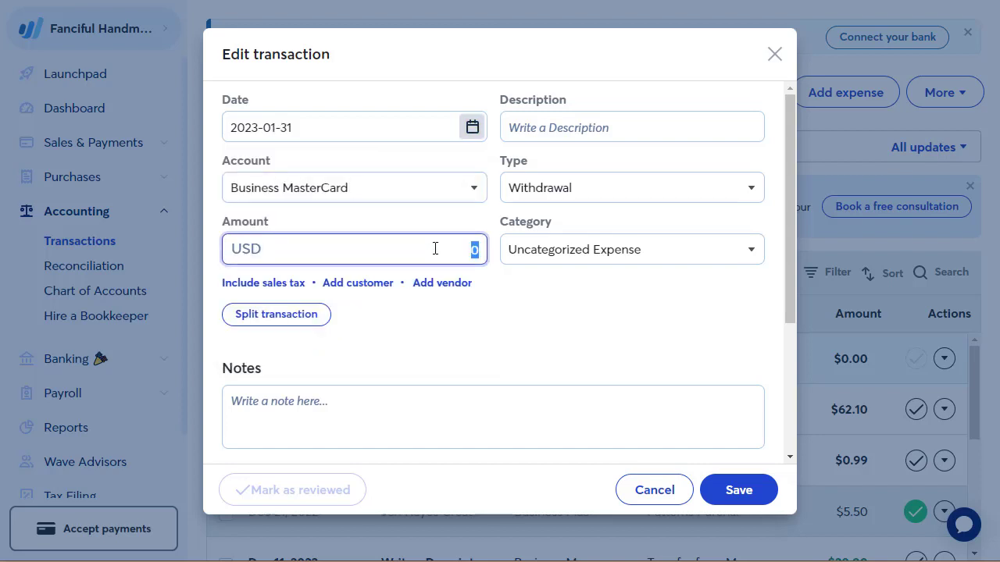
text(69.99)
click(522, 127)
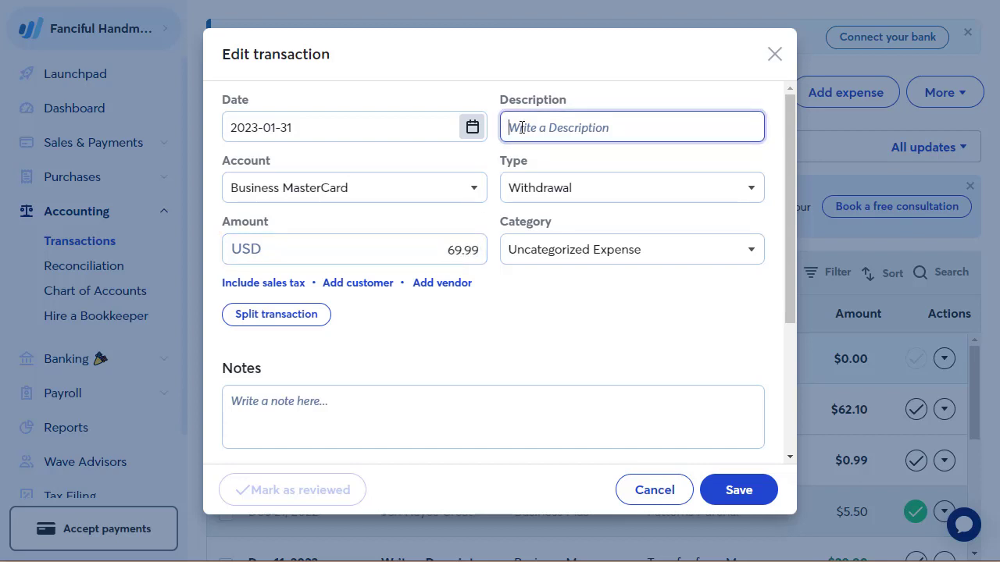
text(Evernote)
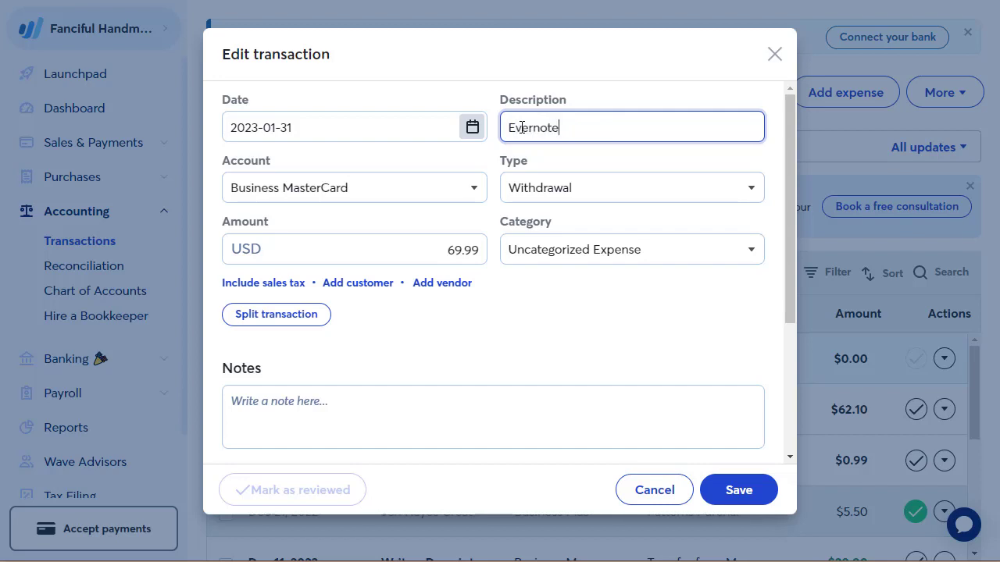
Search the categories for "sof" and assign "Software (Purchased & Subscriptions)" to the Evernote expense.
click(633, 252)
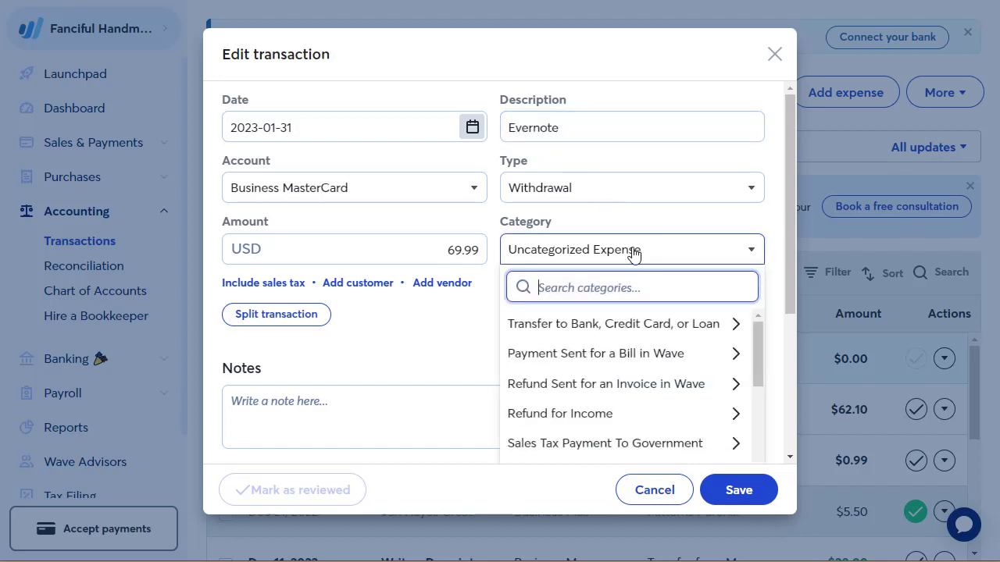
text(sof)
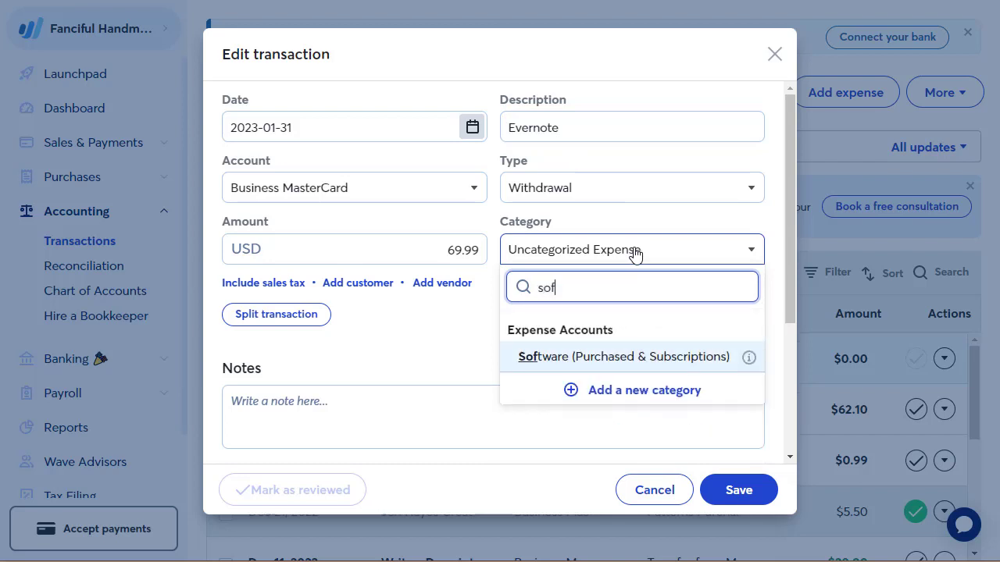
click(558, 359)
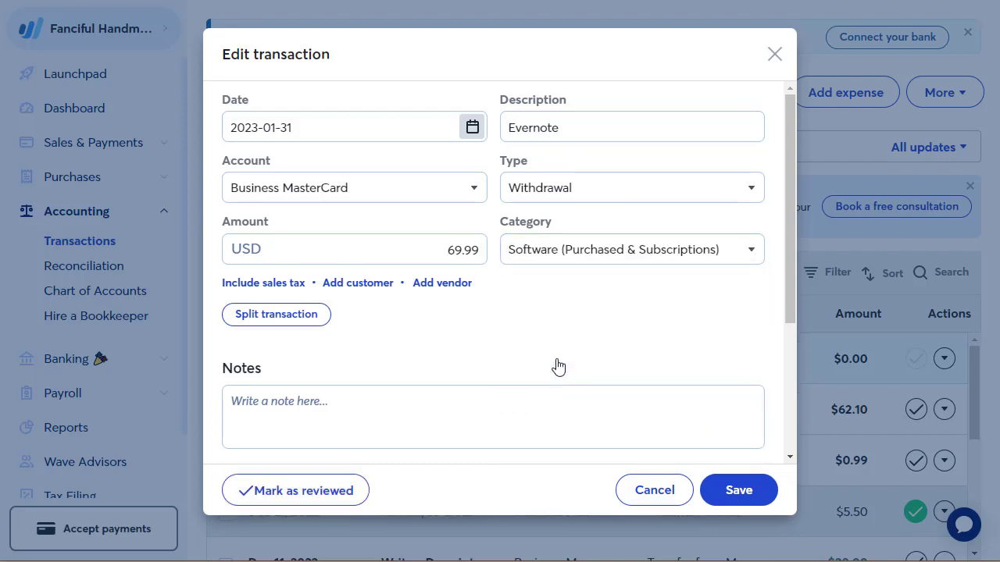
Write the note "annual subscription" for the Evernote expense and save the transaction.
click(317, 402)
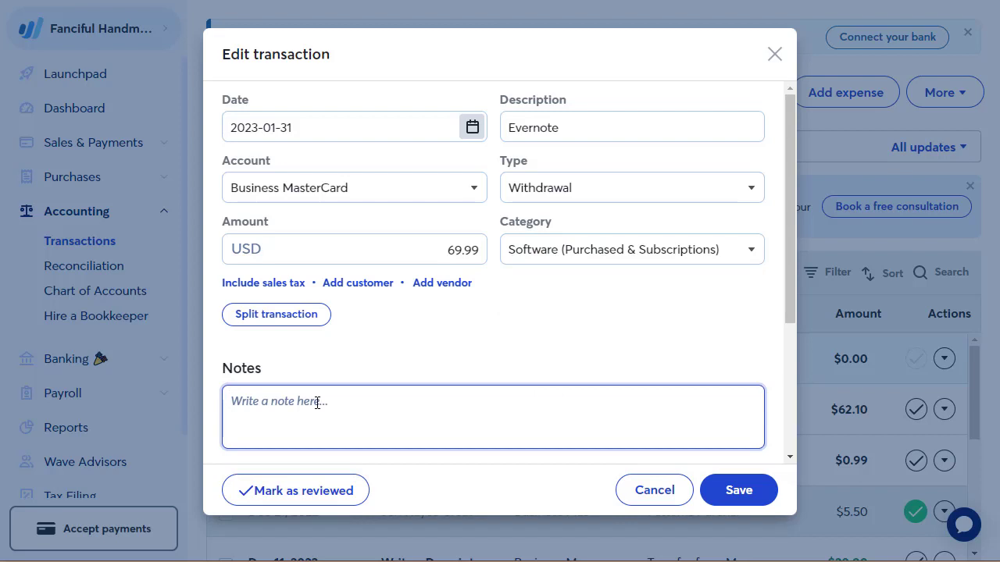
text(annual subscription)
click(739, 490)
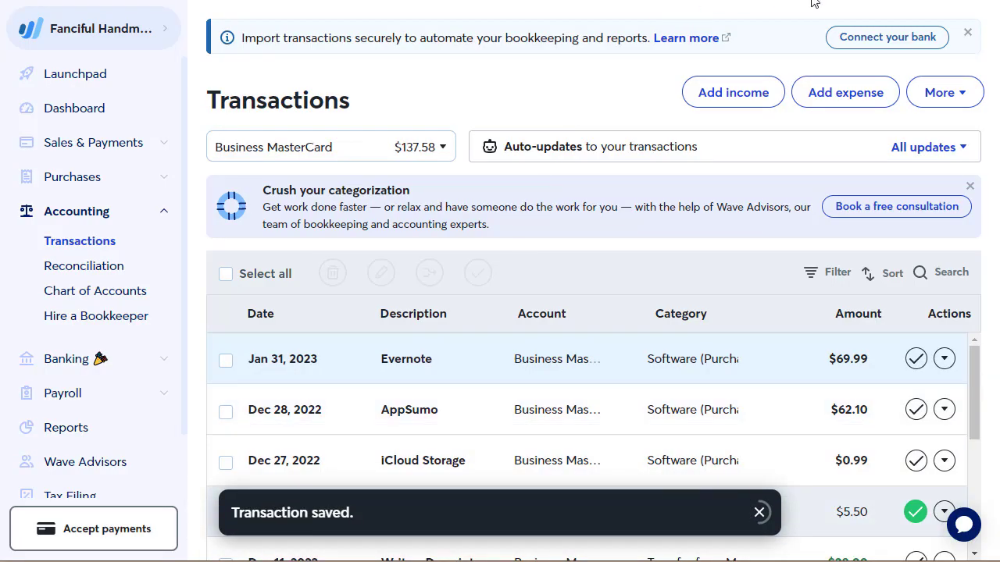
Add another Business MasterCard expense and date it 2023-02-09.
click(816, 92)
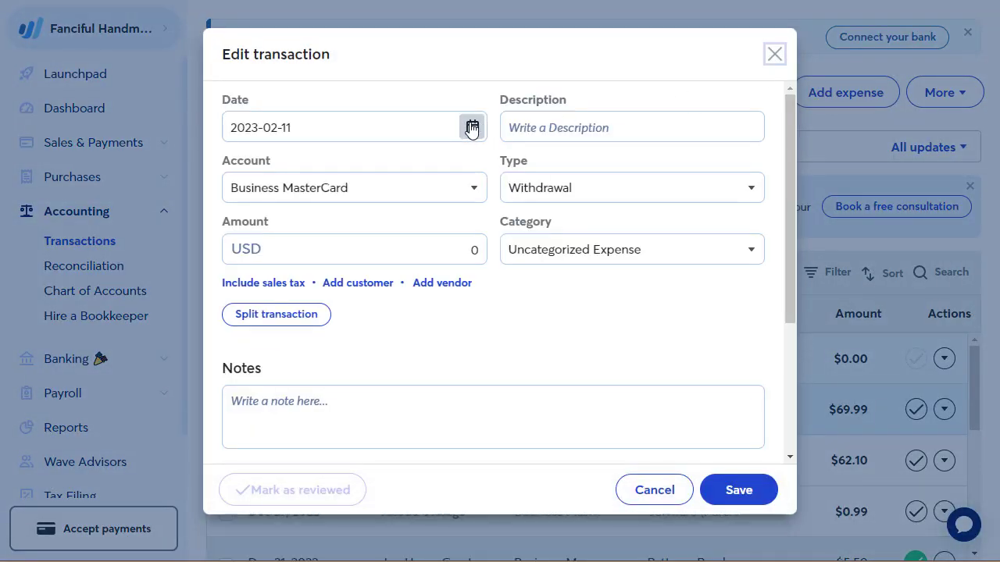
click(472, 127)
click(386, 254)
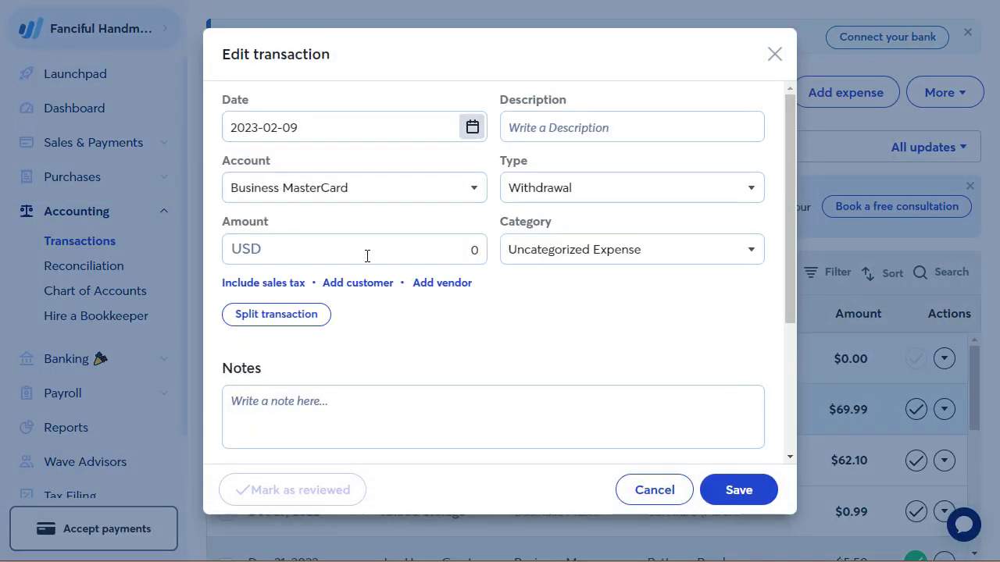
Set the amount of the 2023-02-09 expense to 58.45 USD and enter "Spotlight Shopper" as its description.
click(320, 249)
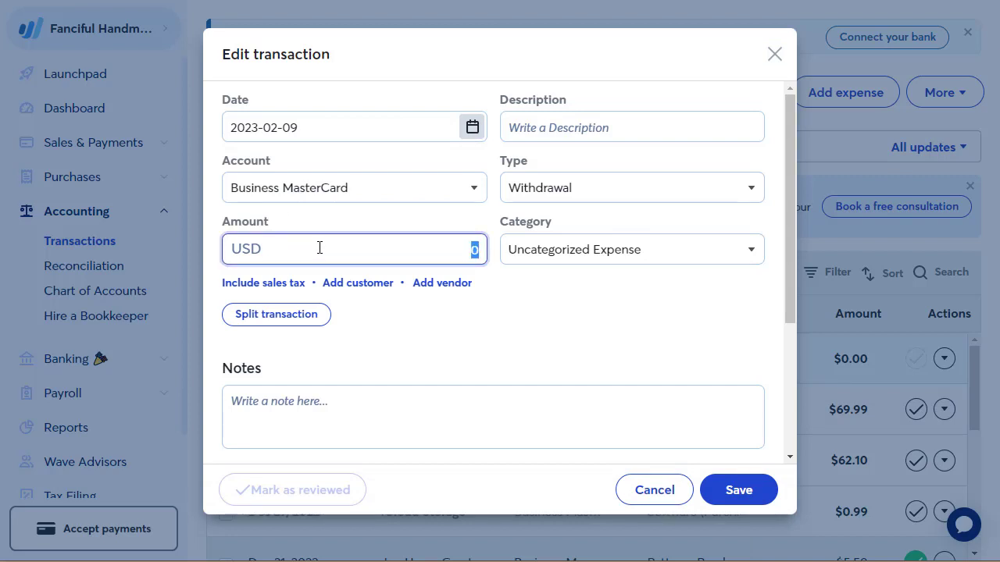
text(5845)
key(BackSpace)
key(BackSpace)
text(.45)
click(530, 119)
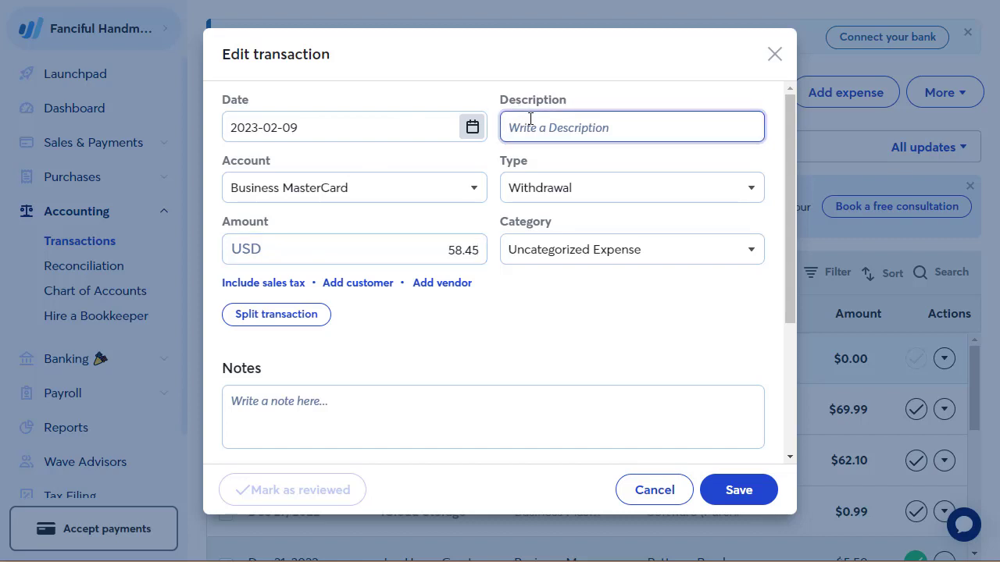
text(Spotlight)
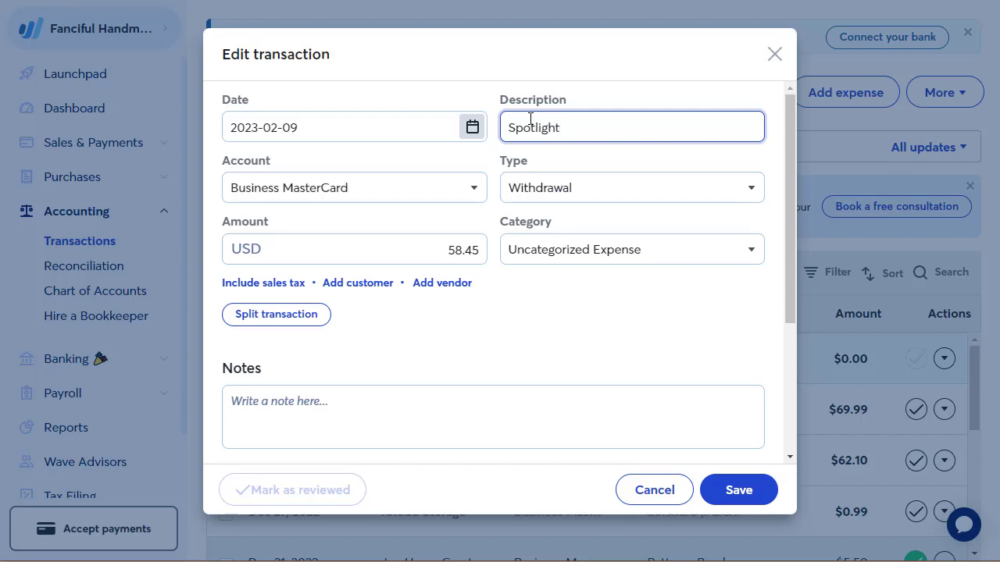
text( Shopper)
Search the categories for "off" and assign "Office Supplies, Printing & Postage" to the Spotlight Shopper expense.
click(644, 253)
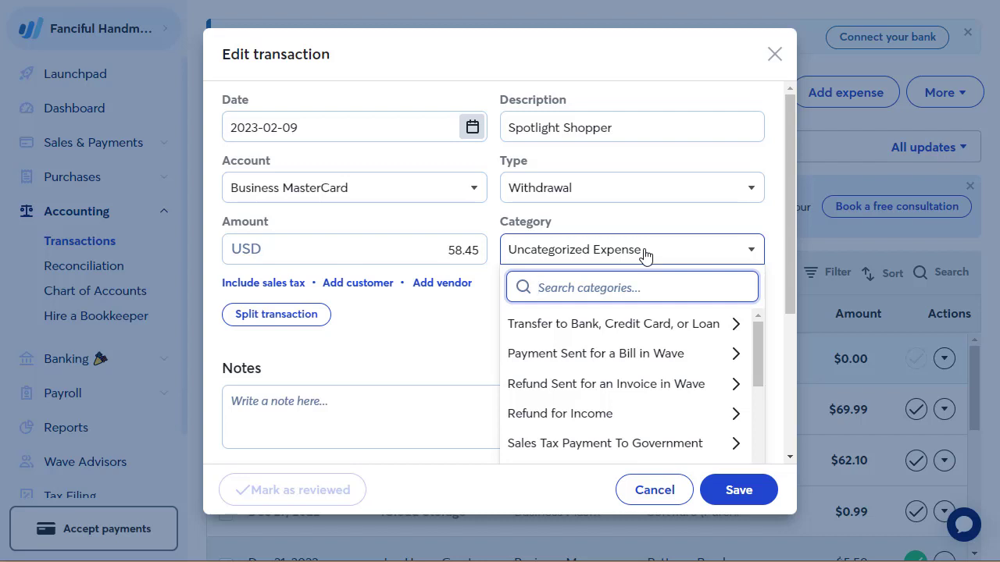
text(off)
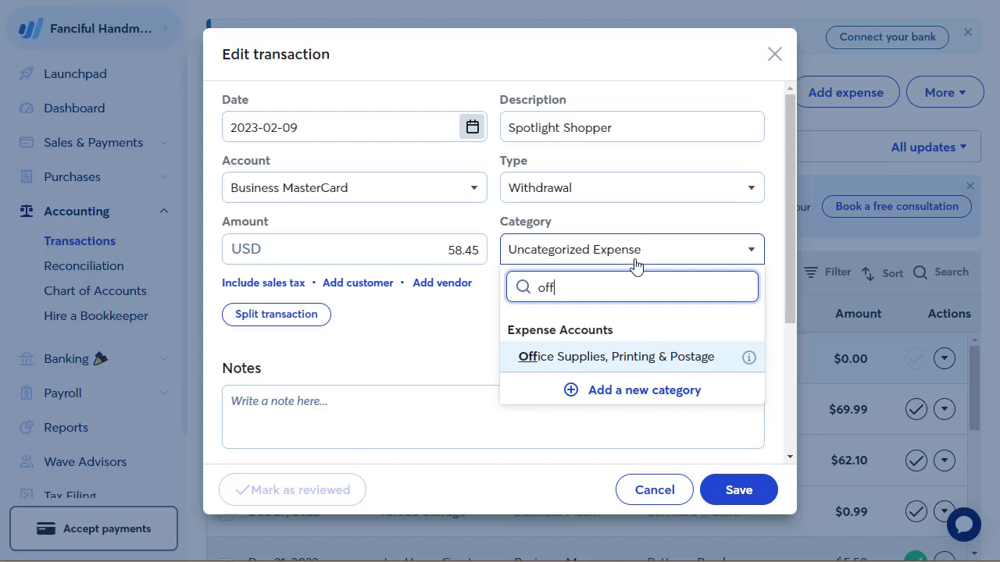
click(559, 362)
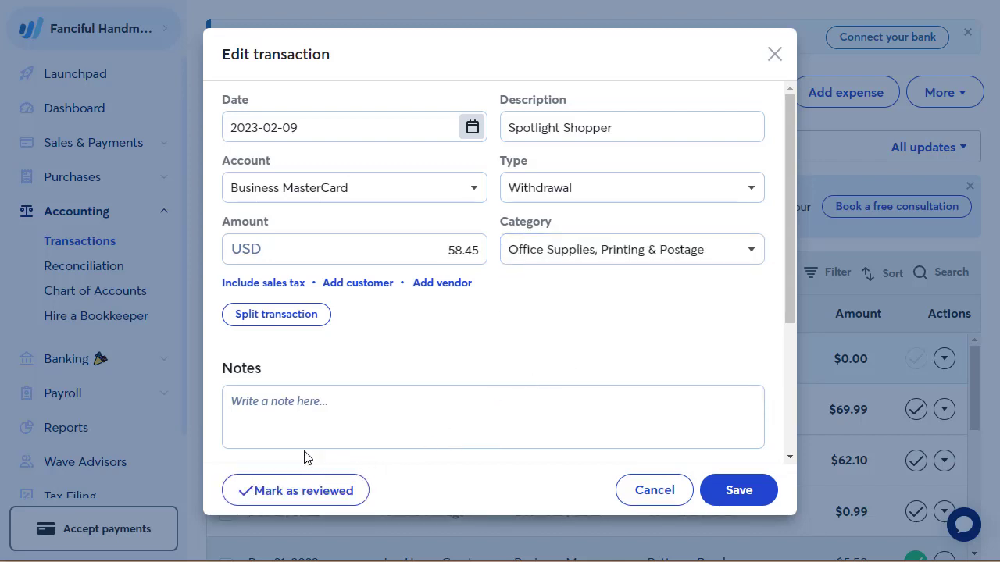
Write the note "iphone stand for shooting videos" for the Spotlight Shopper expense and save the transaction.
click(255, 404)
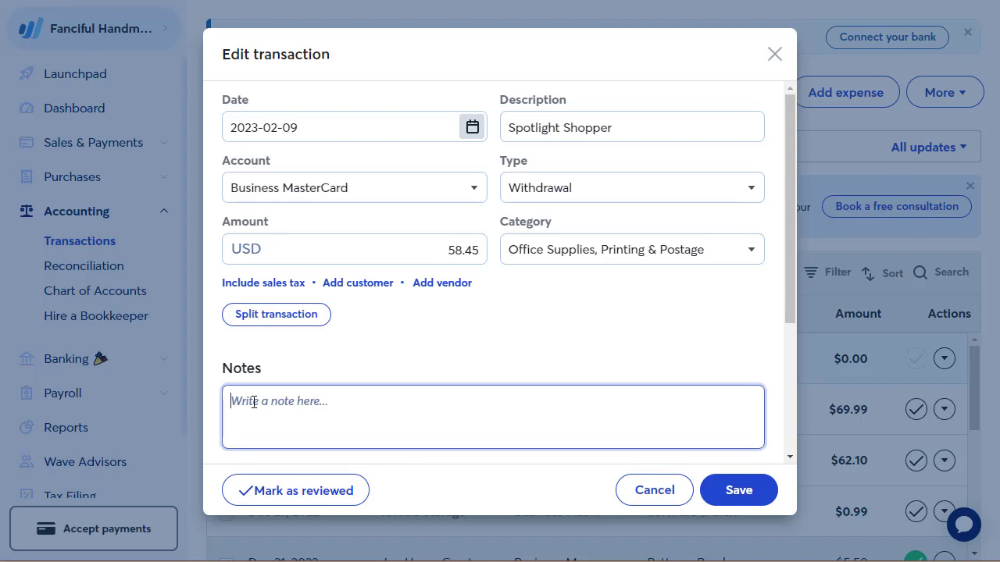
click(428, 458)
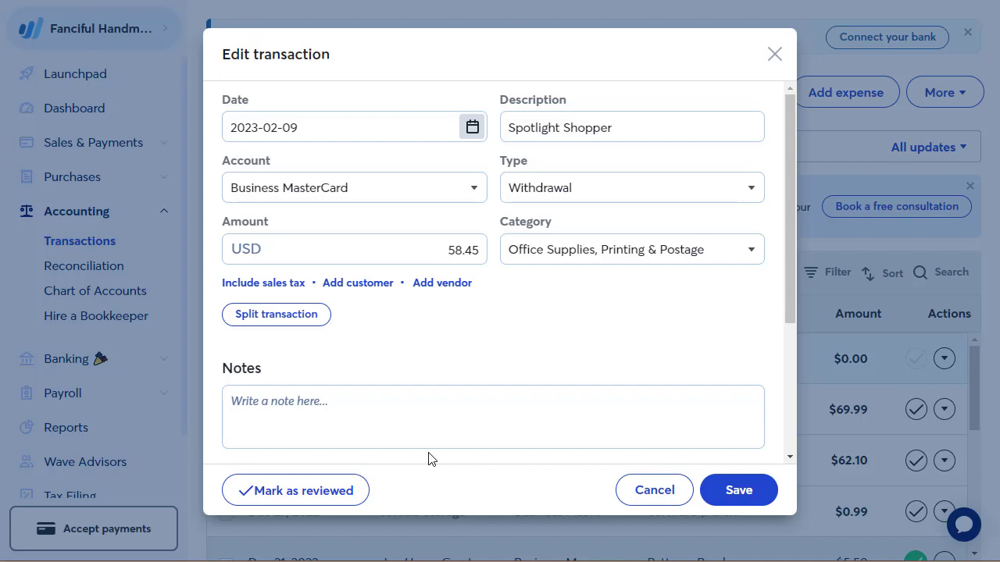
click(298, 417)
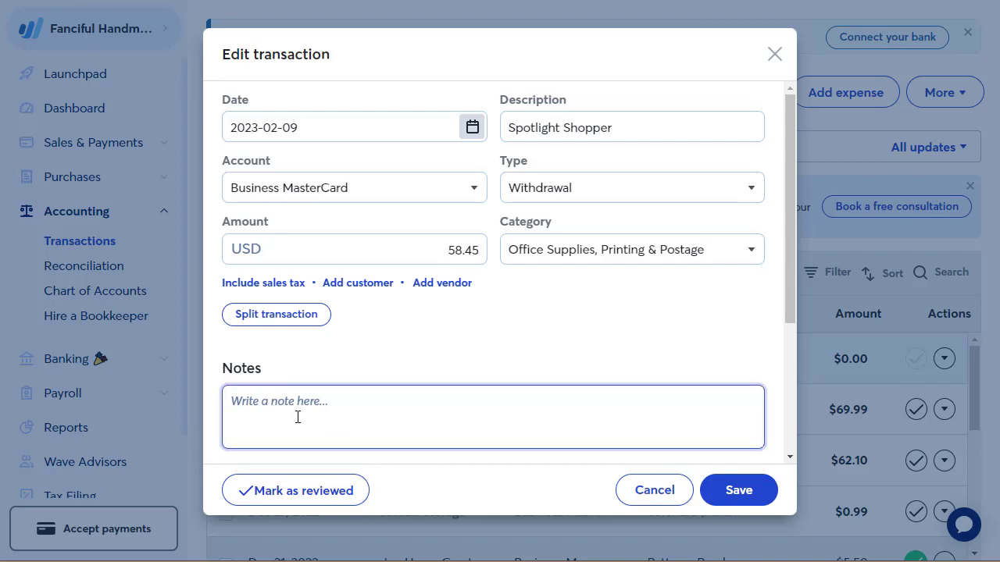
text(ipho)
text(ne stand for shooting vid)
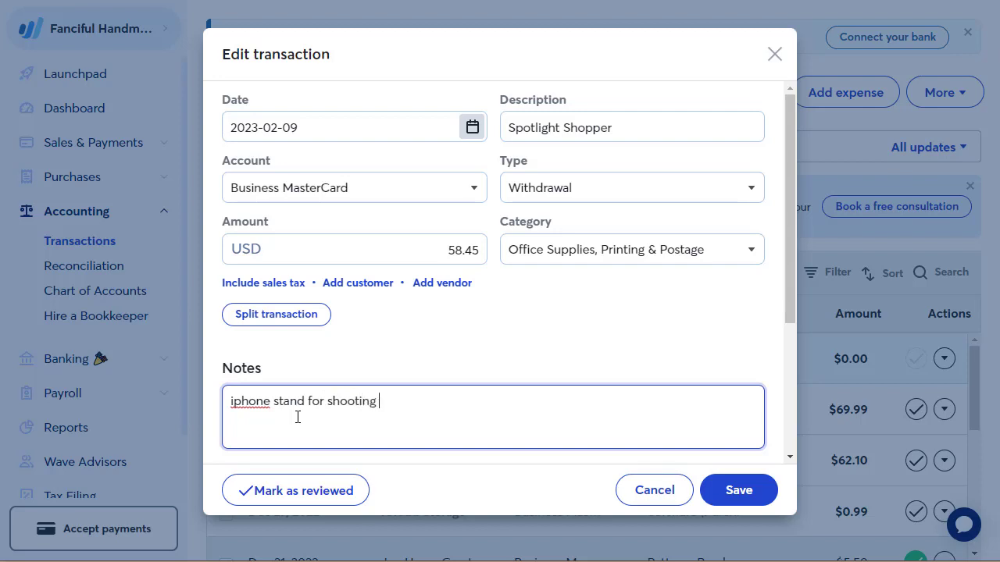
text(eos)
click(727, 493)
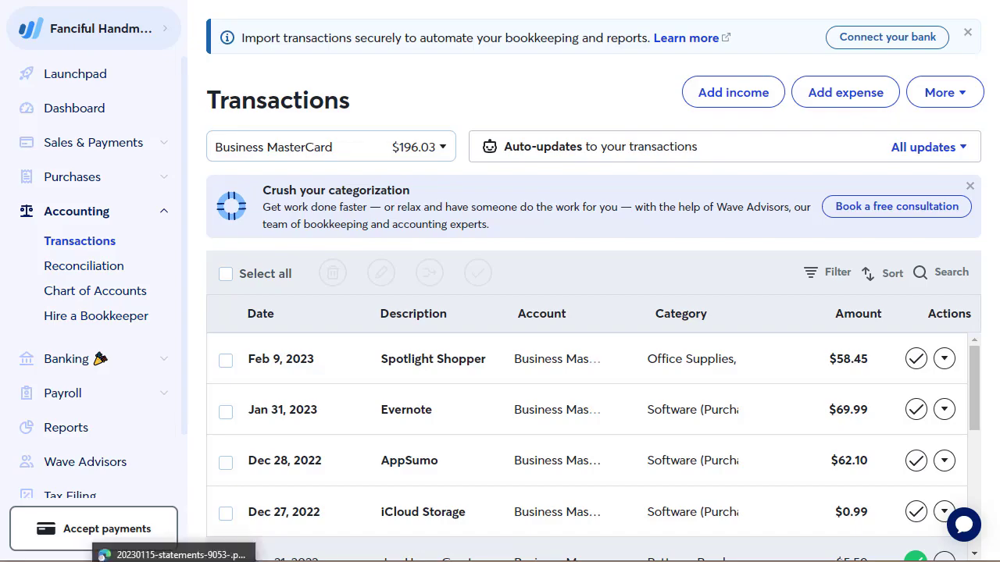
Look up the ending balance in the January 2023 credit card statement PDF and start reconciling new Business MasterCard transactions in Wave.
click(125, 551)
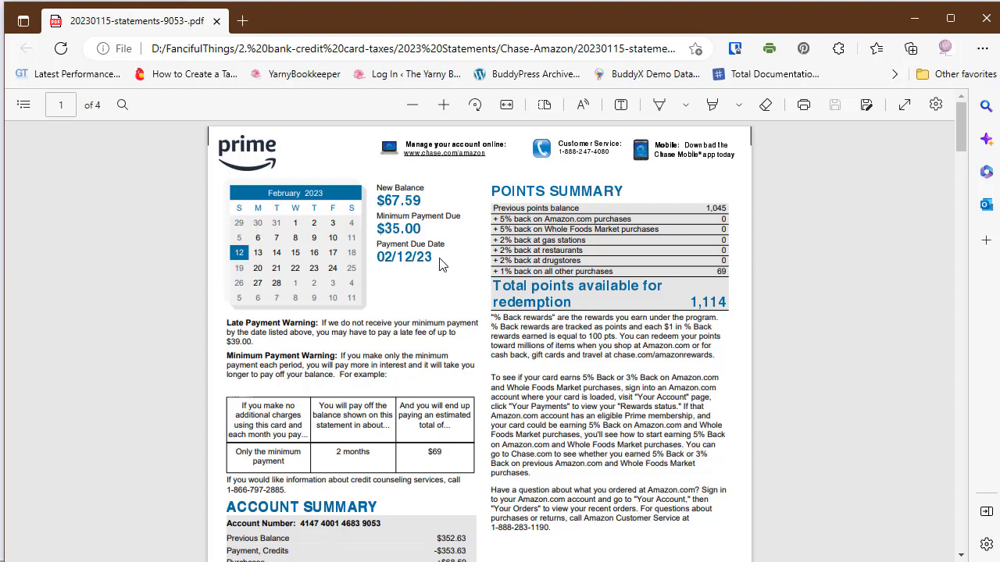
scroll(440, 265, down, 3)
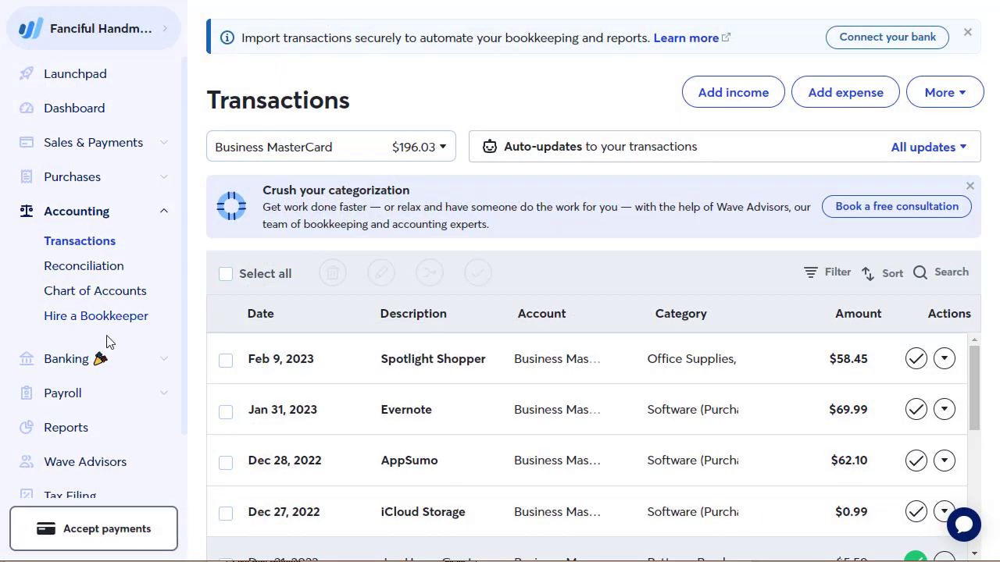
click(85, 270)
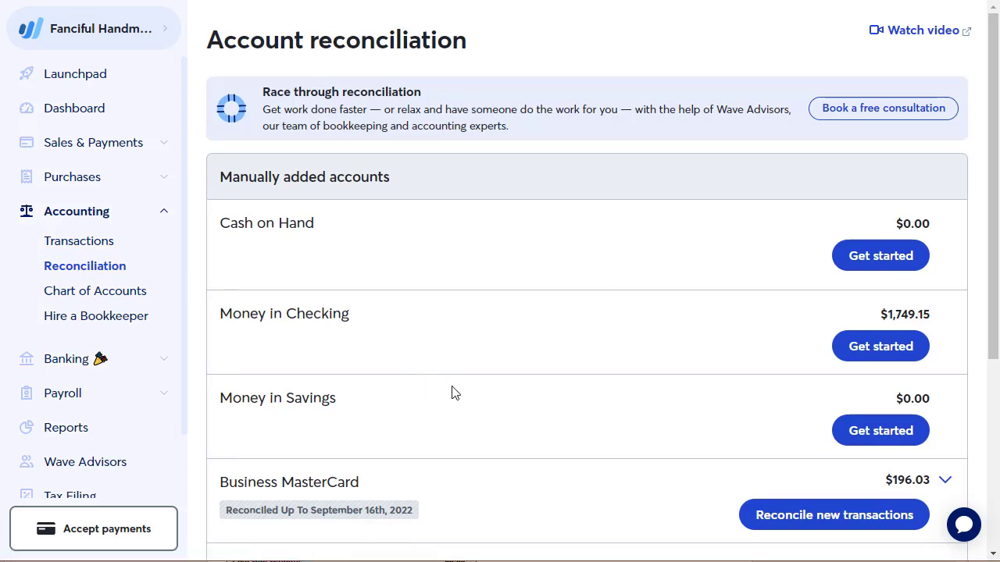
scroll(453, 393, down, 1)
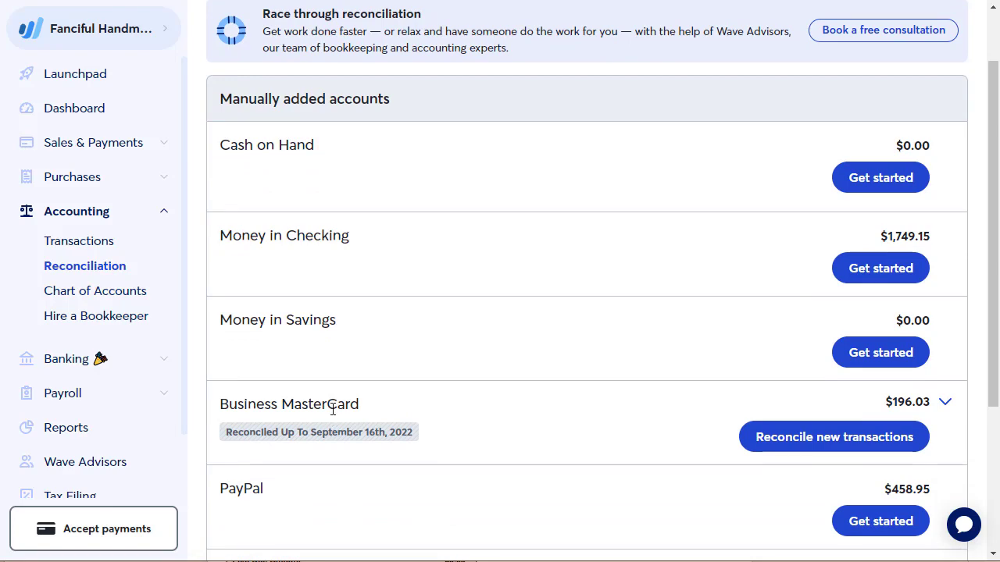
click(777, 443)
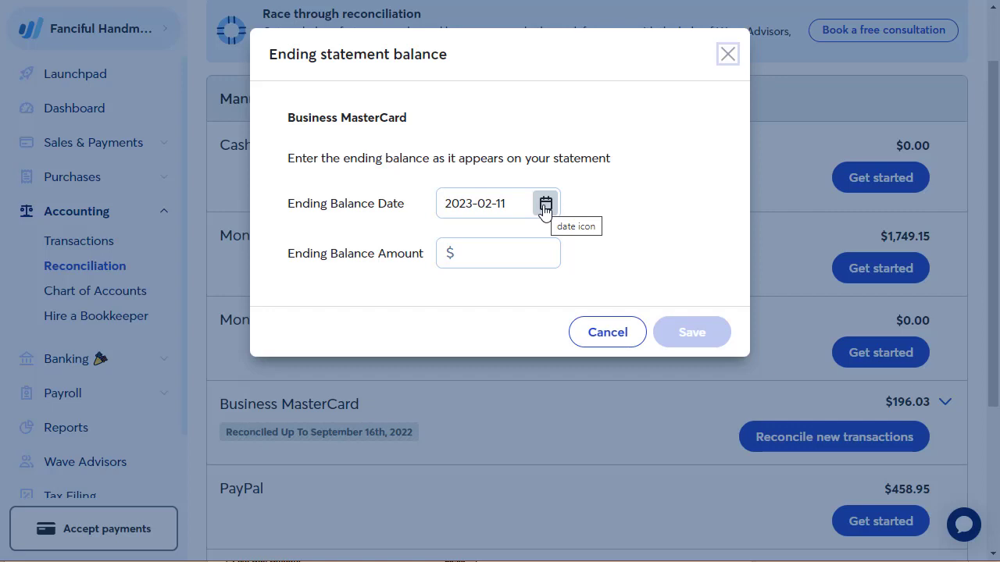
Reconcile Business MasterCard with the ending balance date 2023-01-15 and the ending balance amount $67.59.
click(545, 206)
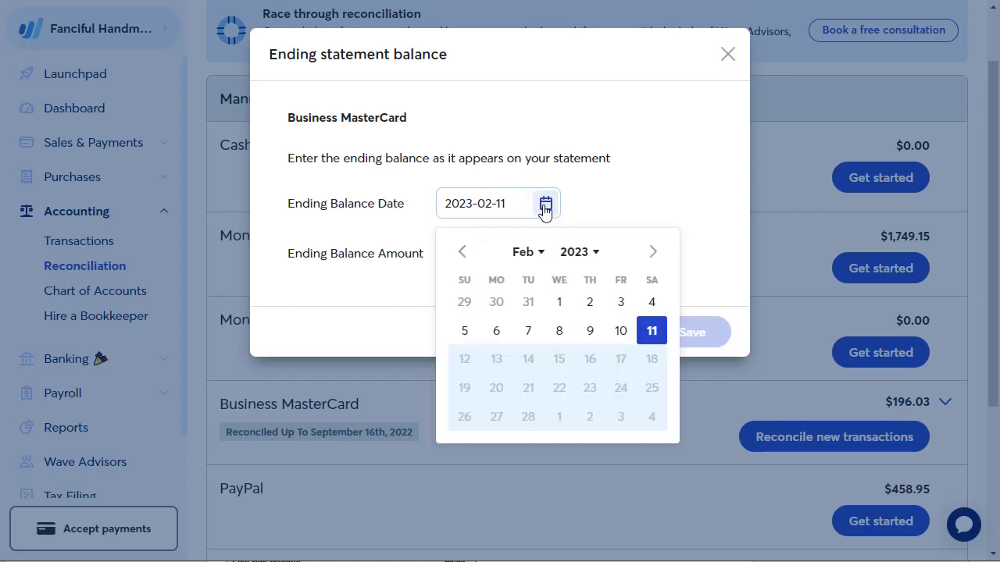
click(462, 253)
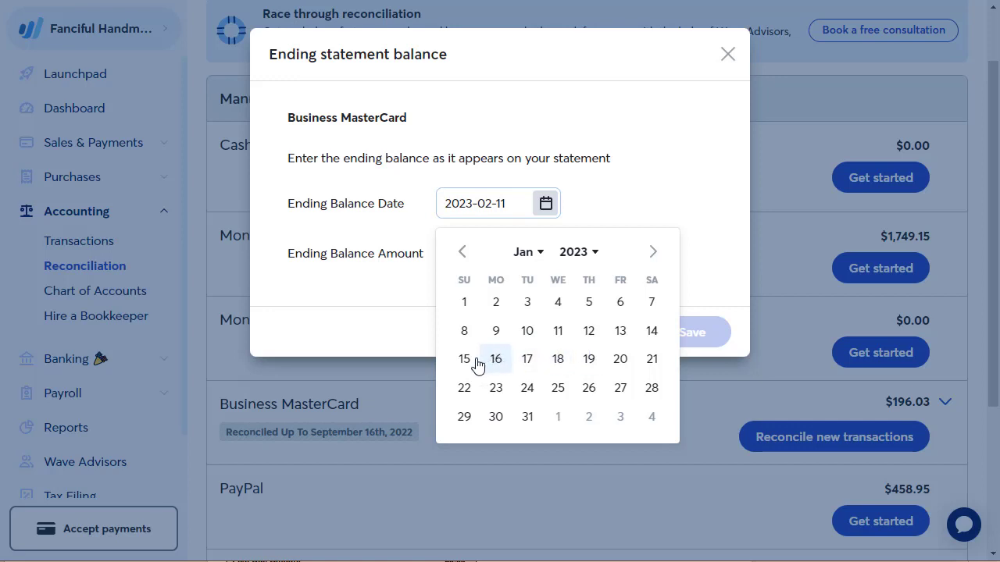
click(464, 360)
click(480, 255)
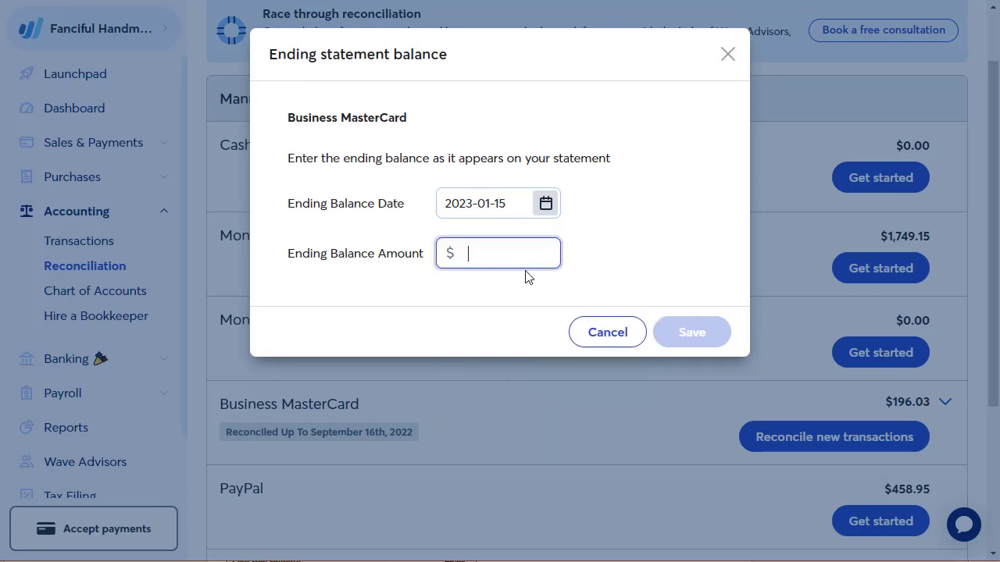
text(67.59)
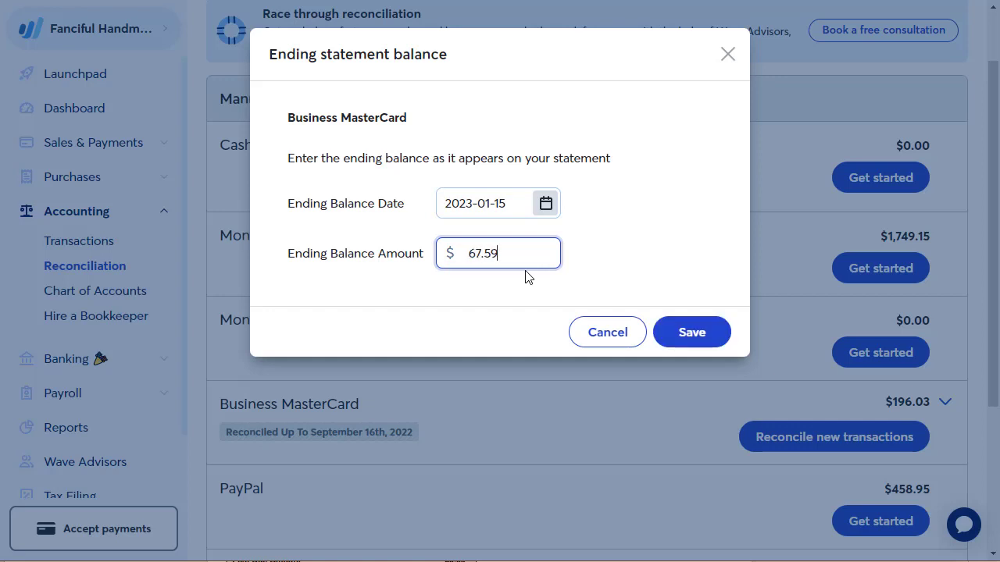
click(699, 334)
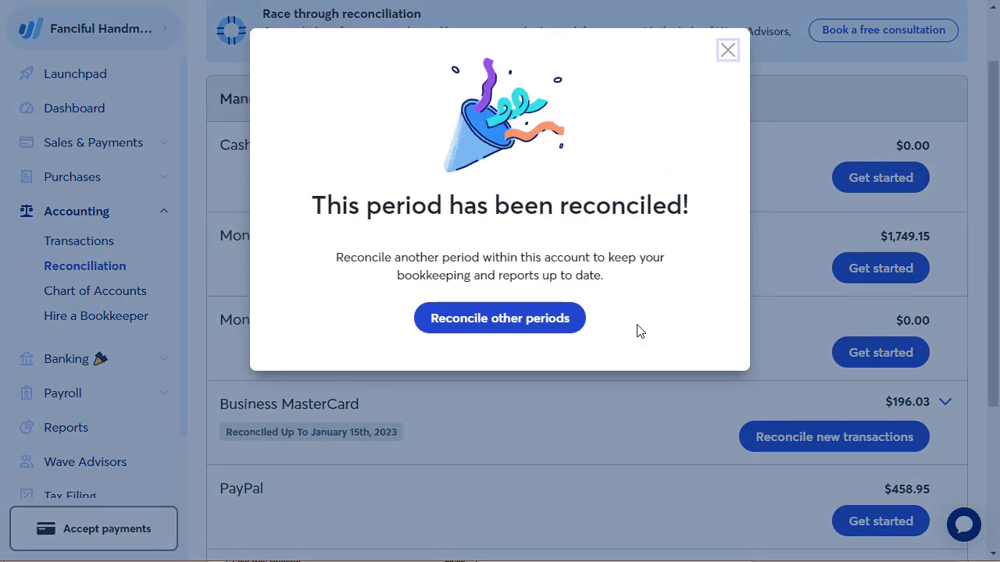
click(727, 51)
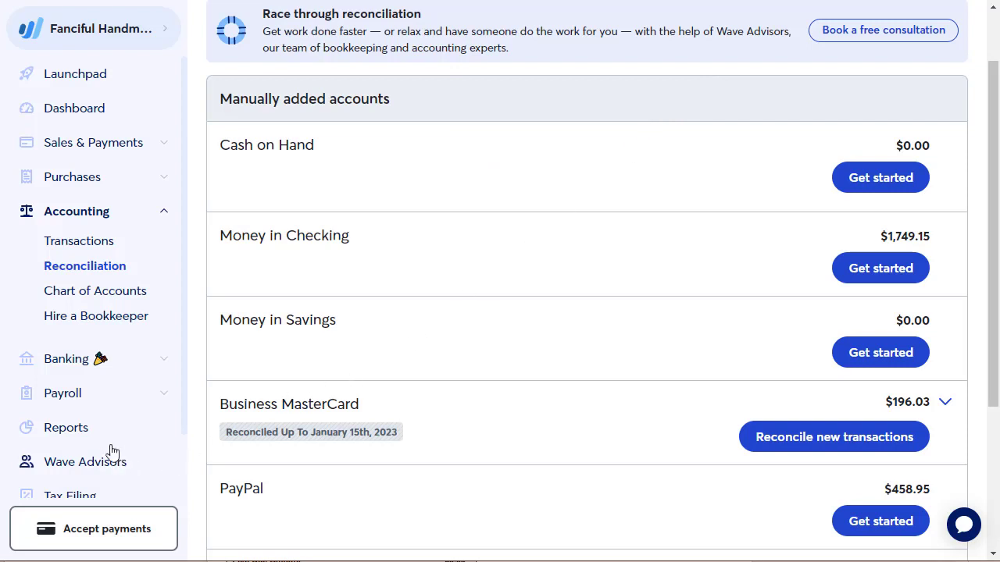
Filter the transactions list to Business MasterCard and review its entries from February 2023 back to September 2022.
click(90, 245)
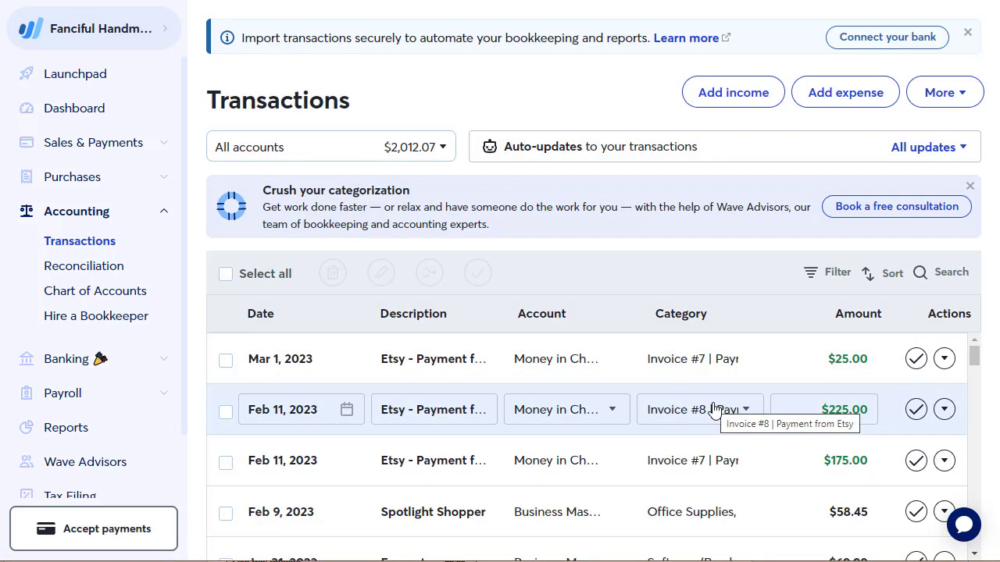
scroll(719, 406, down, 1)
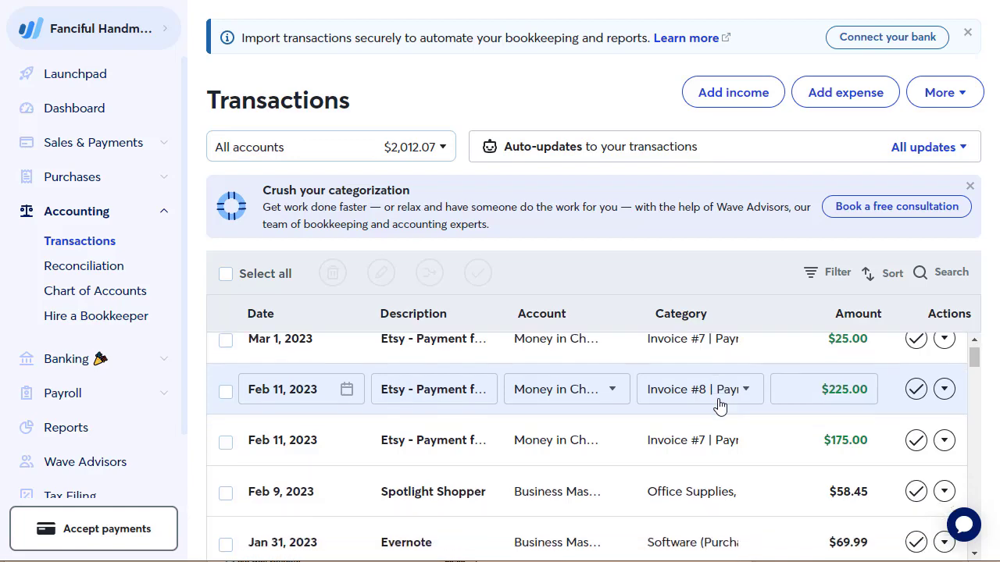
scroll(718, 404, up, 1)
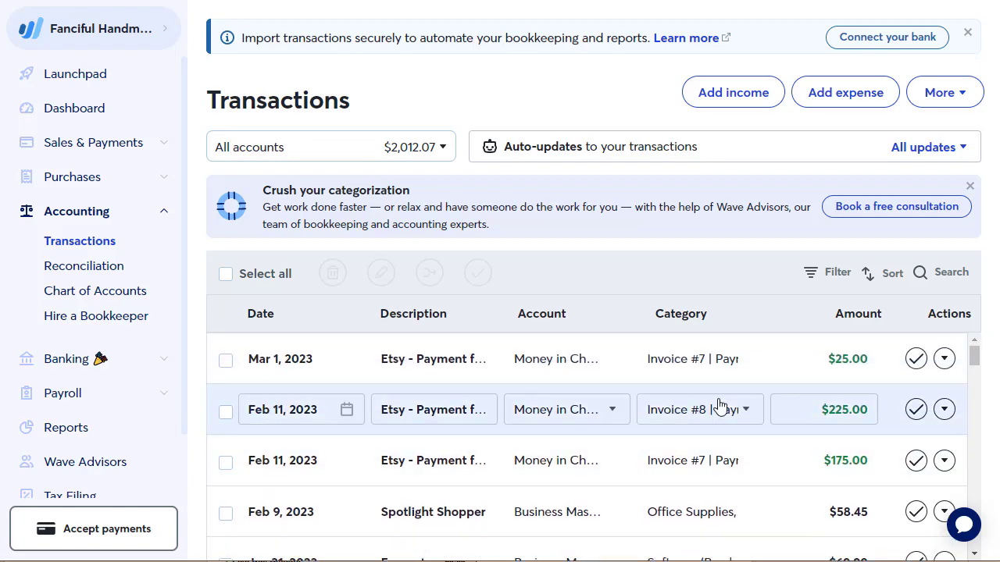
scroll(718, 406, down, 1)
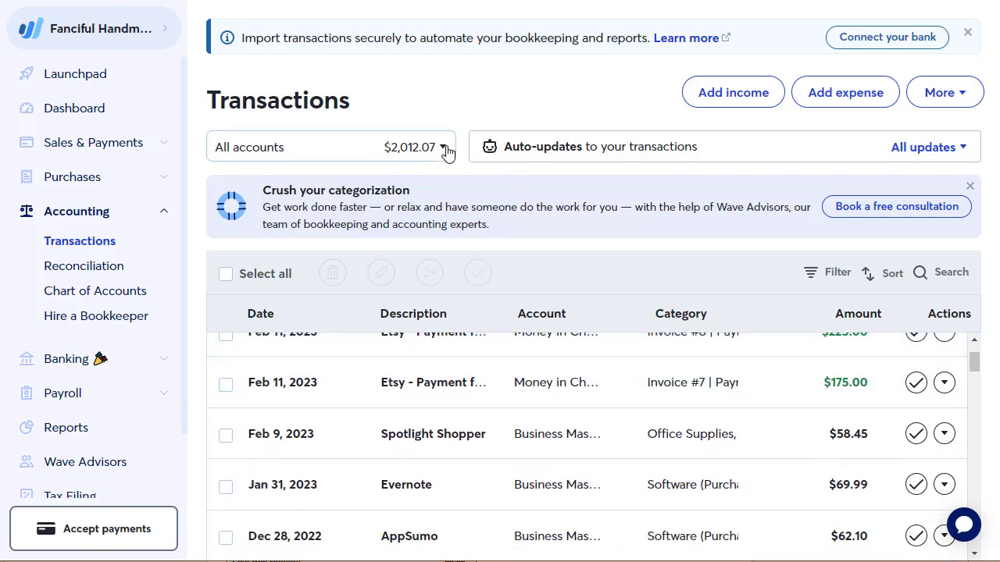
click(446, 151)
click(305, 207)
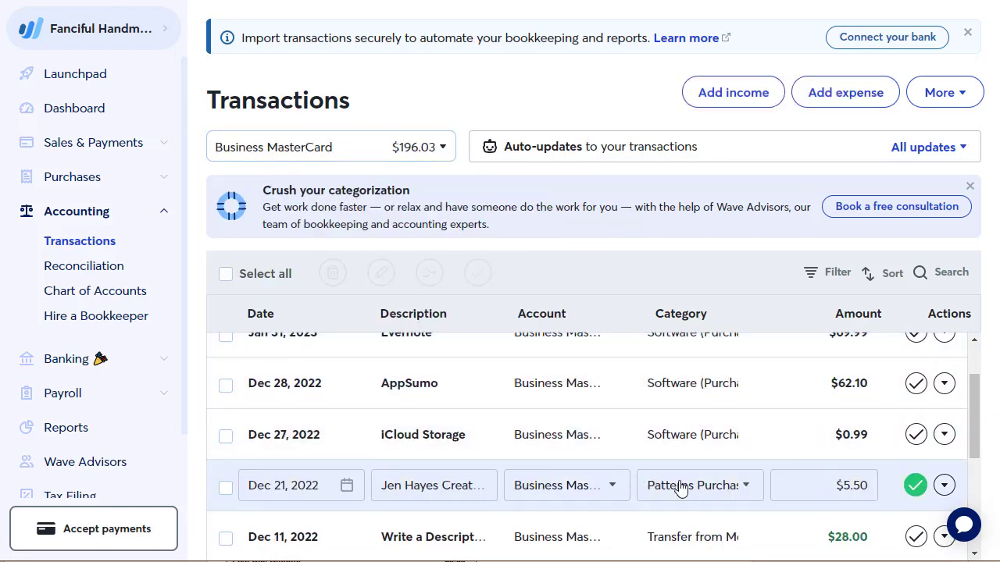
scroll(680, 486, up, 1)
scroll(679, 486, down, 1)
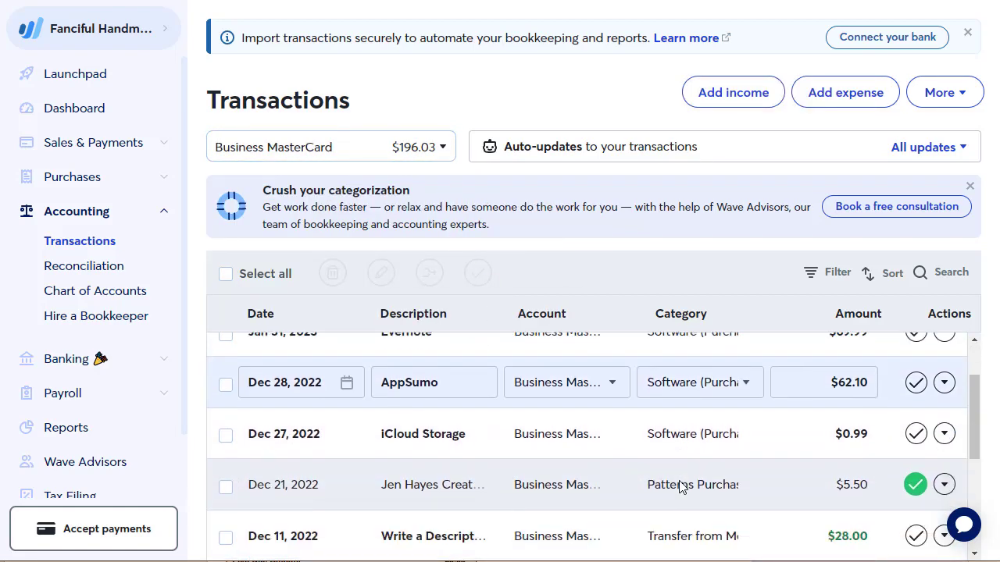
scroll(680, 487, down, 2)
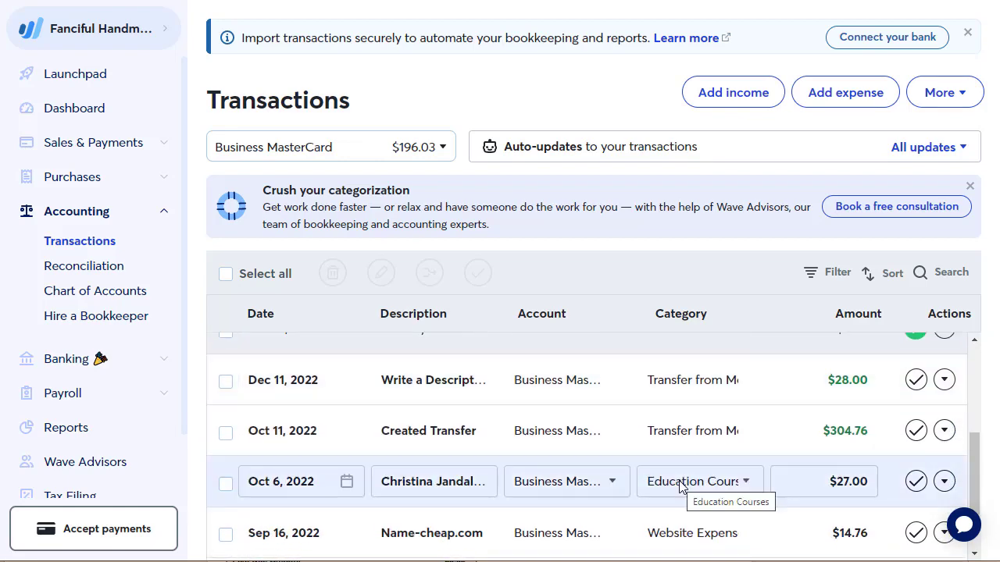
scroll(680, 486, up, 1)
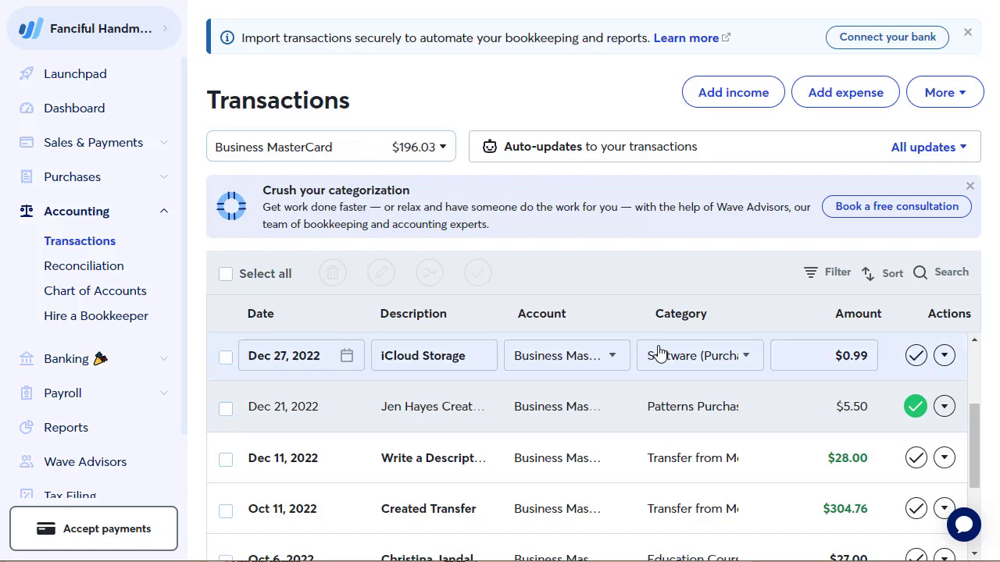
scroll(658, 353, up, 1)
scroll(658, 353, up, 1)
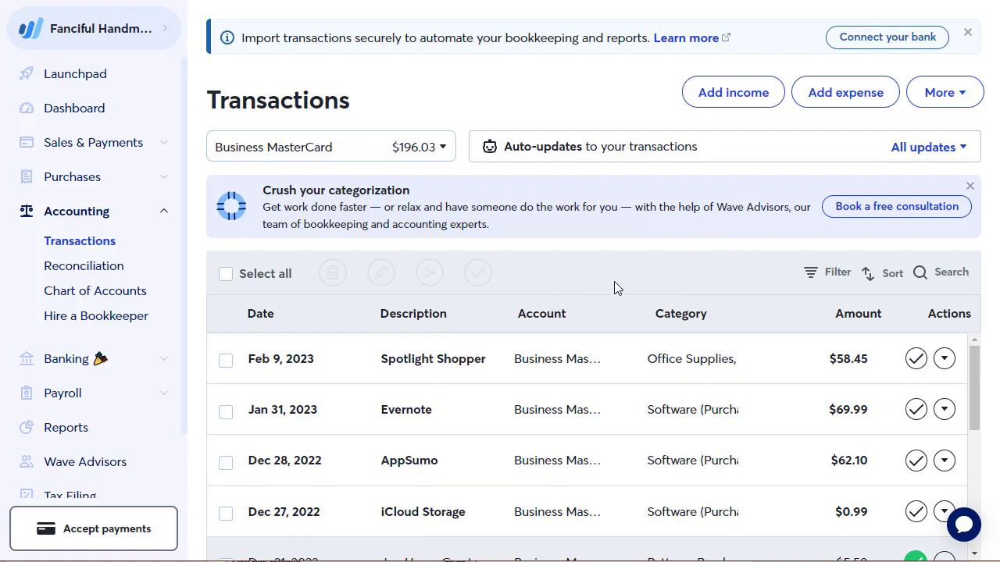
Add an income transaction to Business MasterCard, leave its details, and reopen the new entry for detailed editing.
click(734, 100)
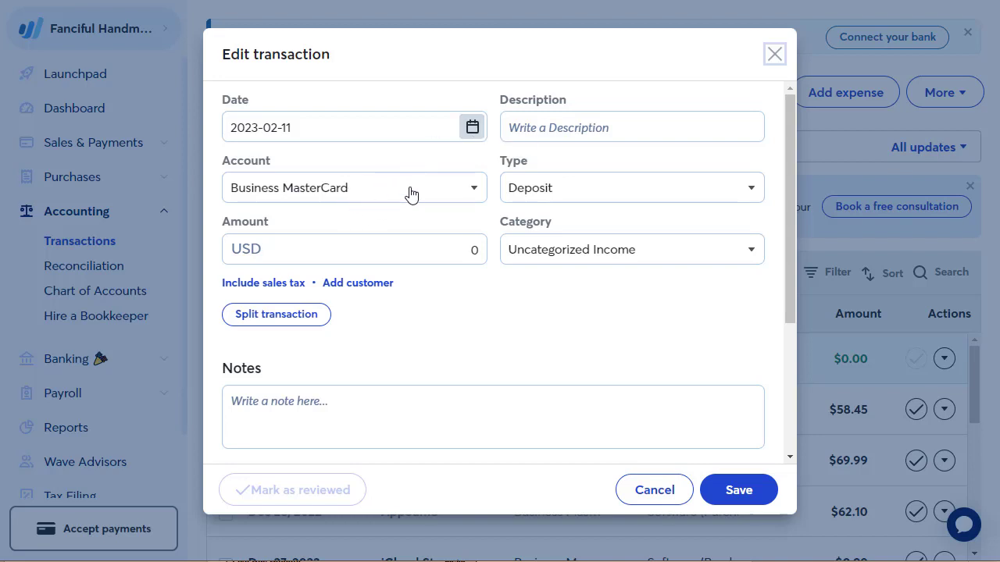
drag(502, 56, 504, 116)
click(660, 499)
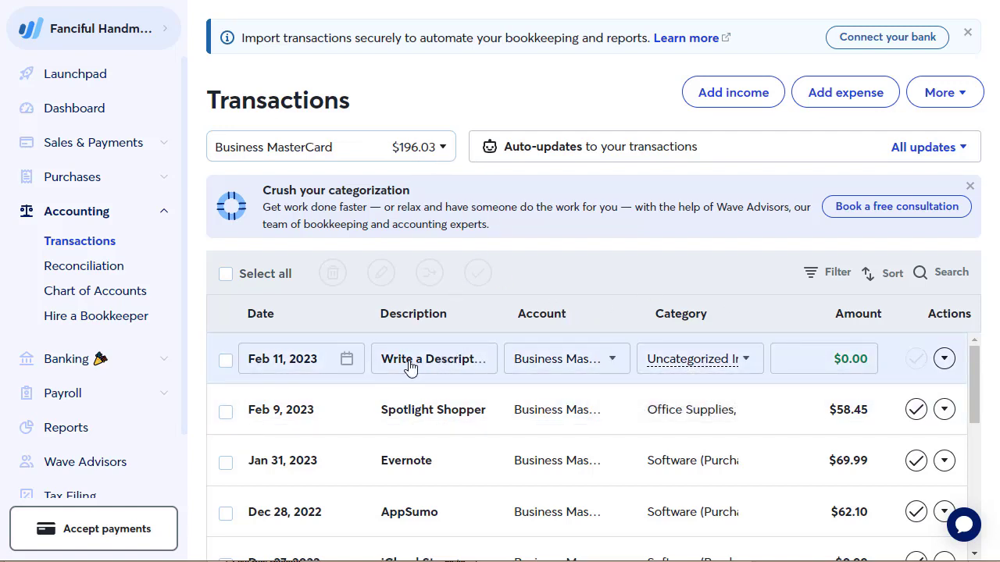
click(943, 358)
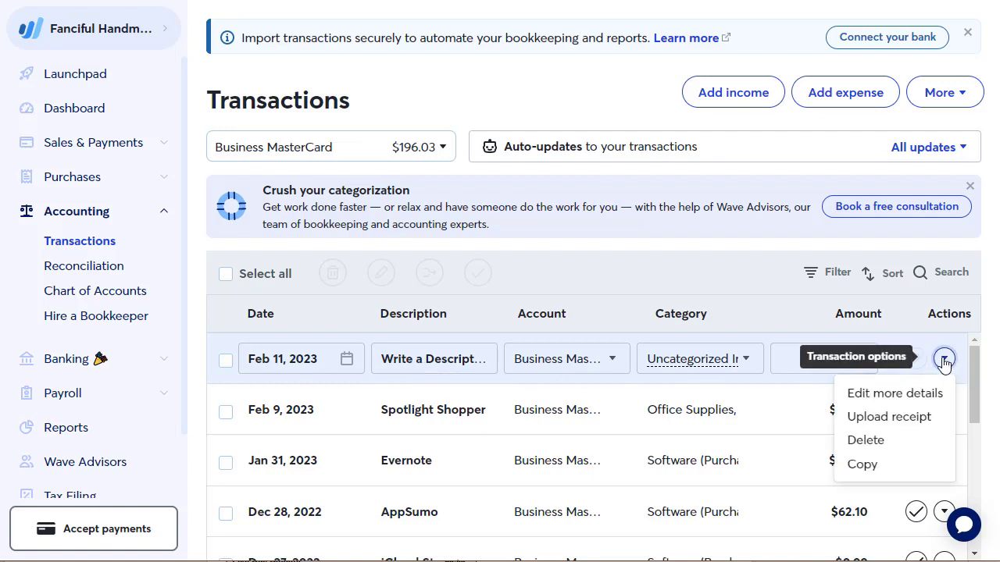
click(888, 395)
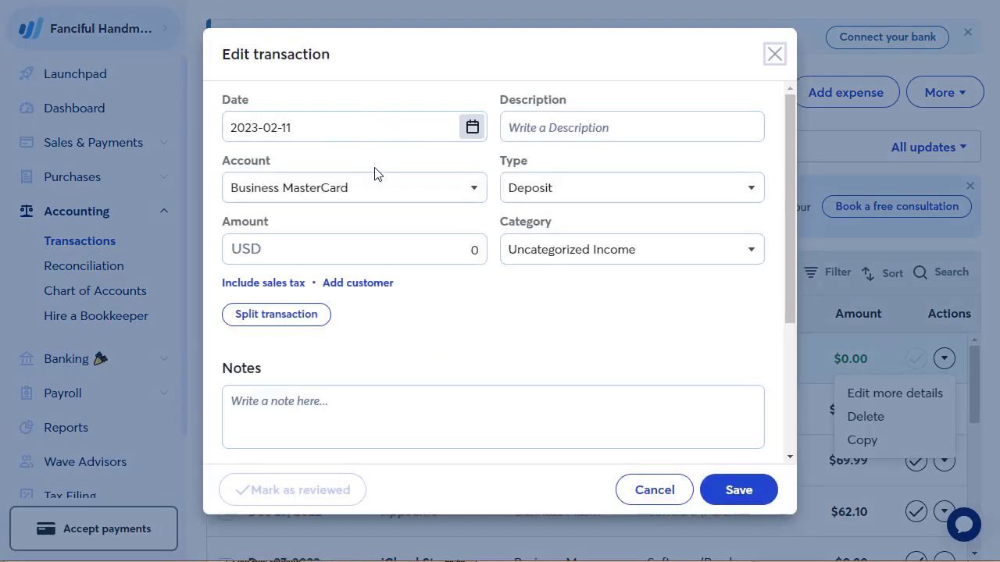
Set the amount of the new Business MasterCard deposit to 67.59 USD and describe it as "credit card payment".
click(337, 249)
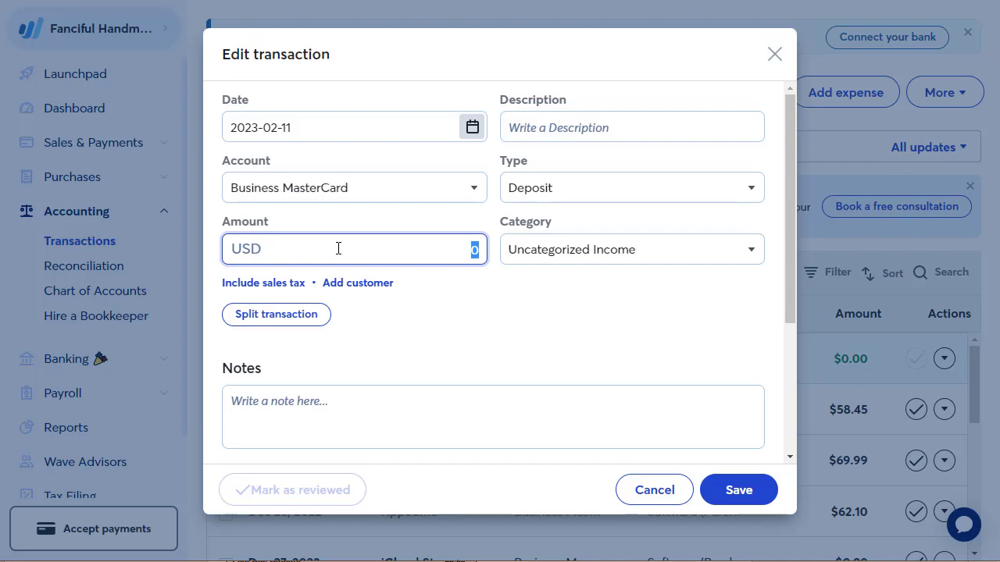
text(67.59)
click(571, 127)
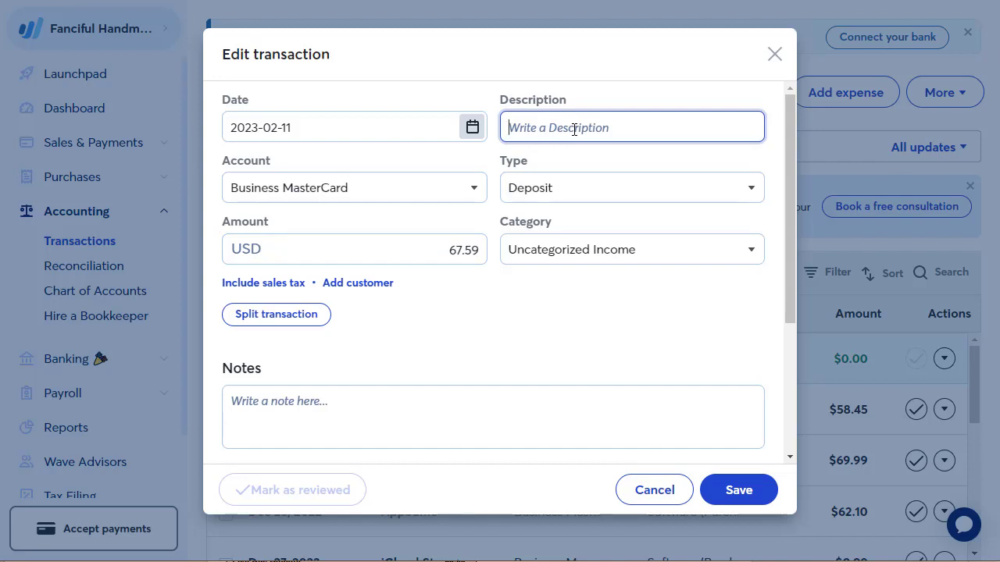
text(credit card)
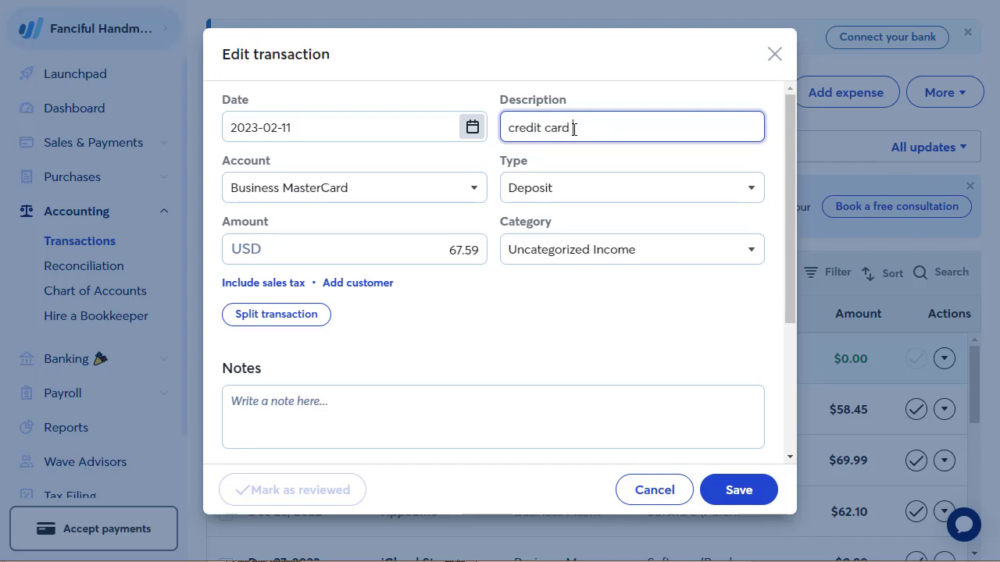
text( payment)
Categorize the Business MasterCard deposit as a transfer from Money in Checking.
click(751, 250)
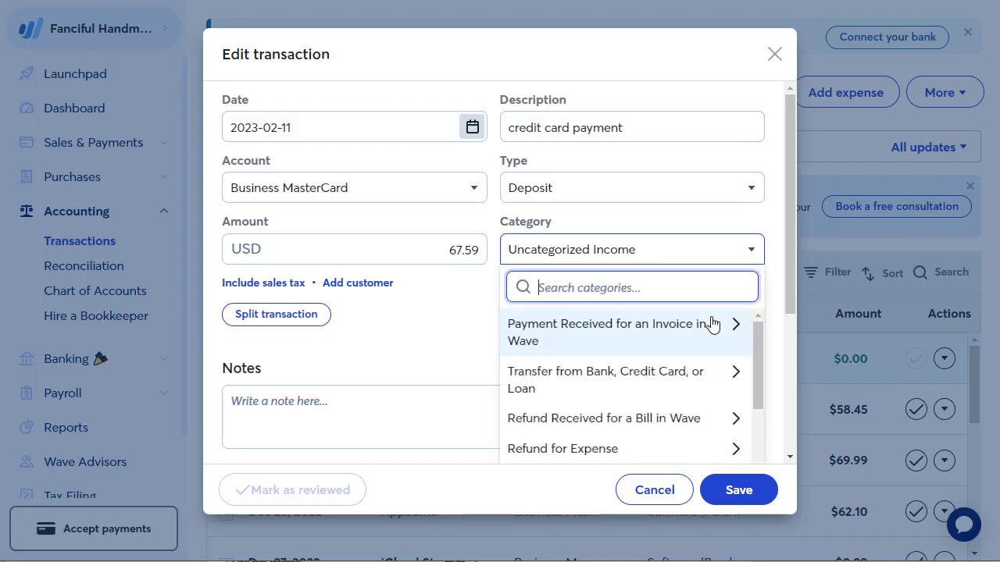
click(597, 383)
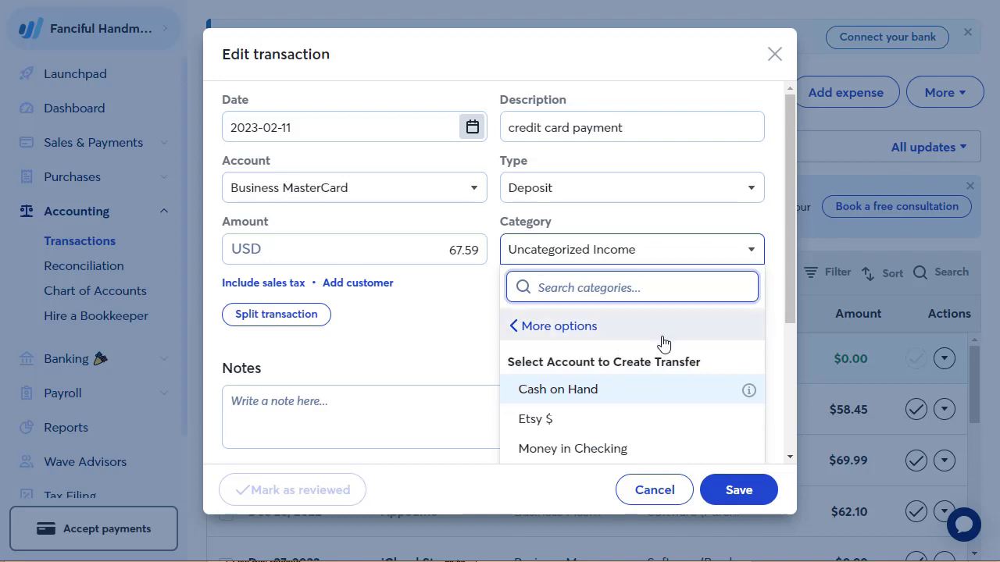
scroll(664, 390, down, 1)
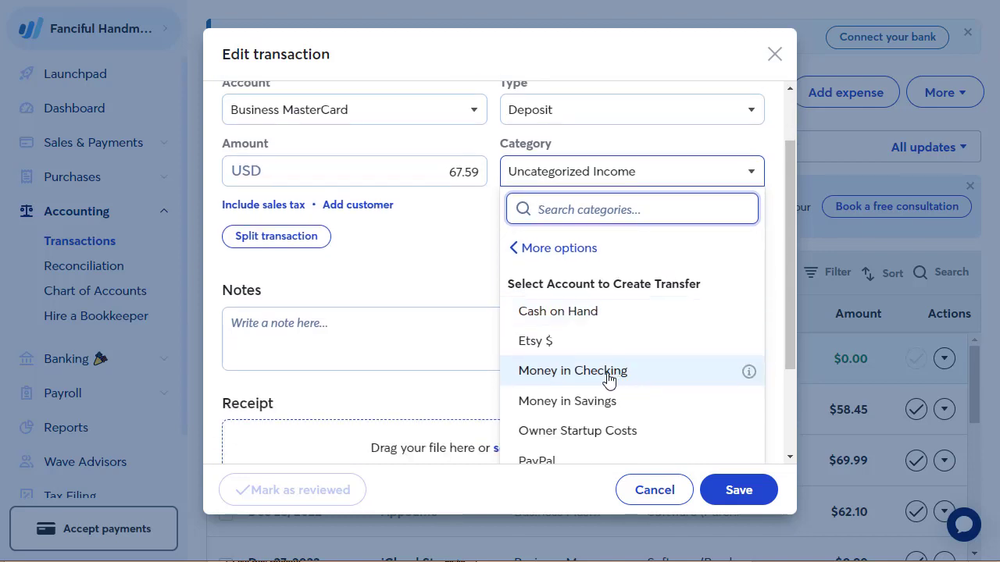
click(609, 379)
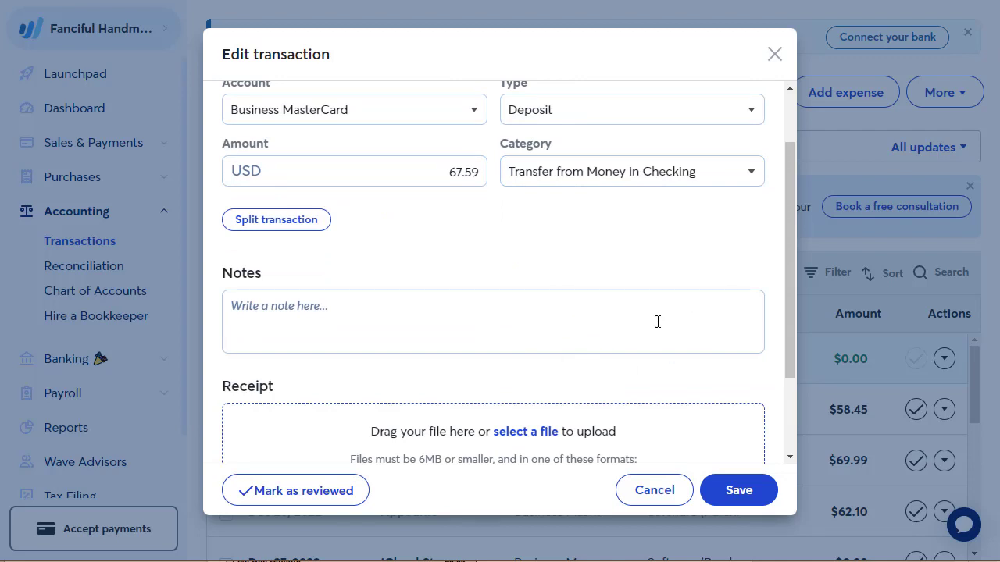
Add the note "for statement ending 1/15/2023" to the credit card payment and save the transaction.
click(263, 310)
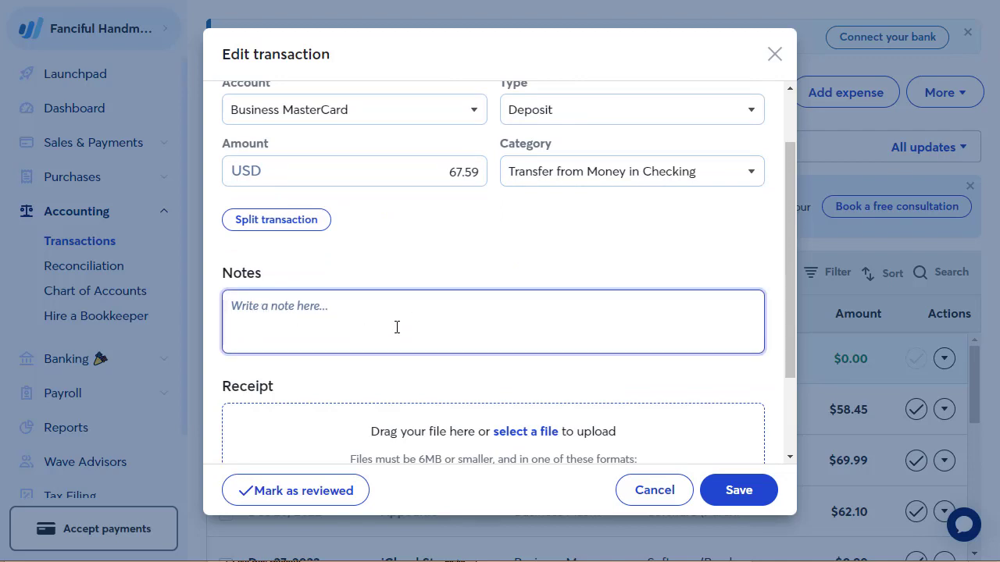
text(for)
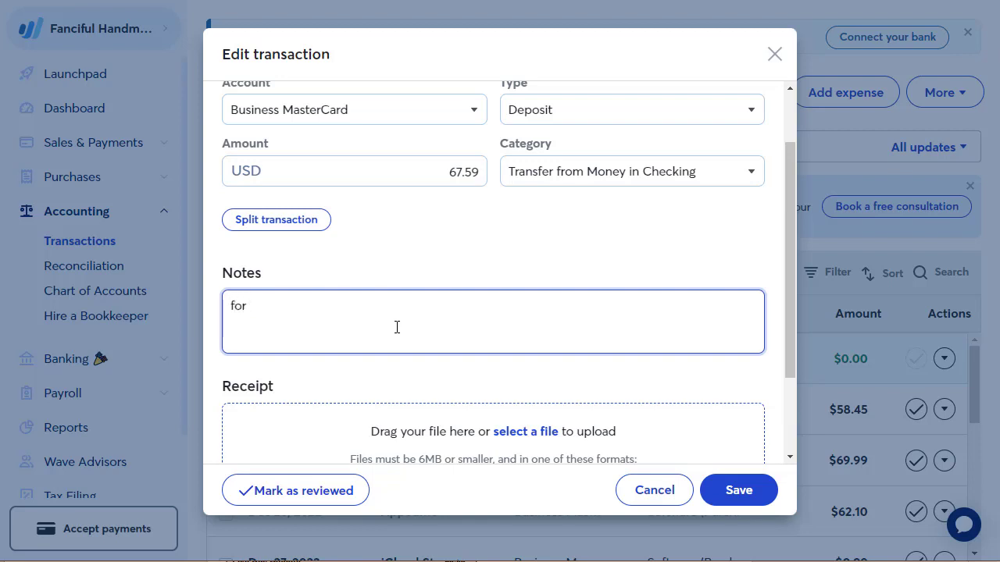
text( statement ending )
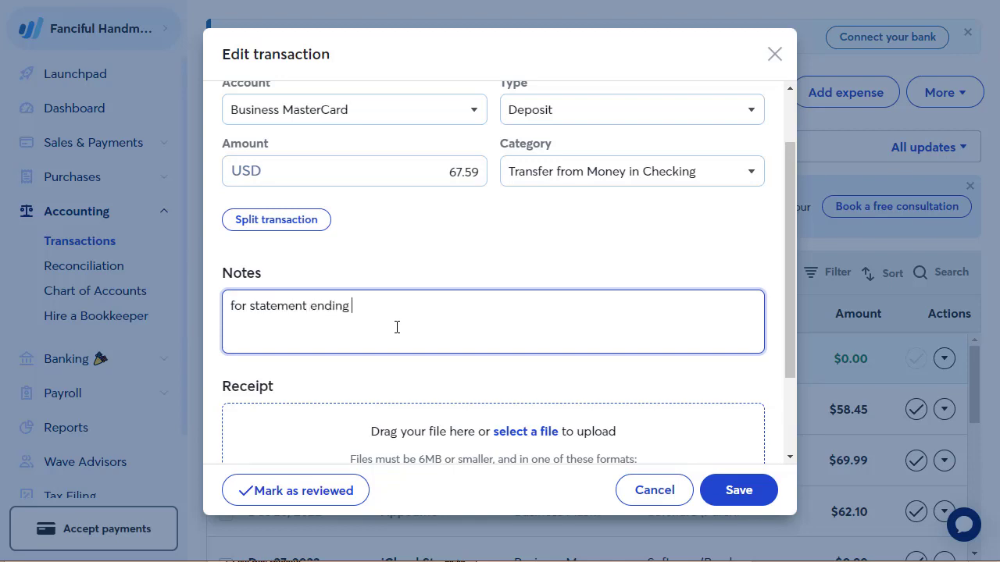
text(1/15/2023)
click(745, 494)
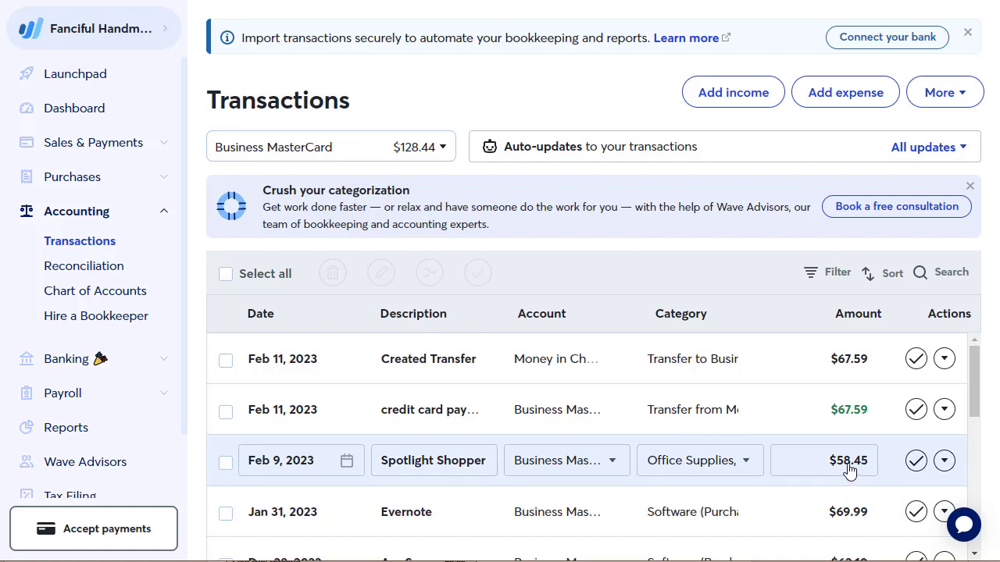
Review the Business MasterCard transactions list, checking the categories of the two transfer entries dated Feb 11, 2023.
scroll(849, 468, down, 1)
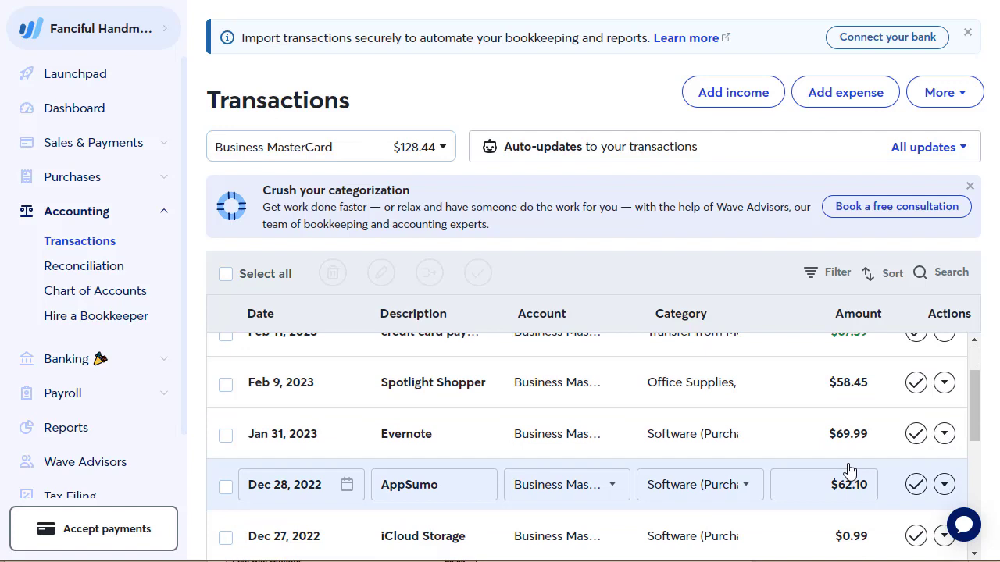
scroll(848, 469, up, 1)
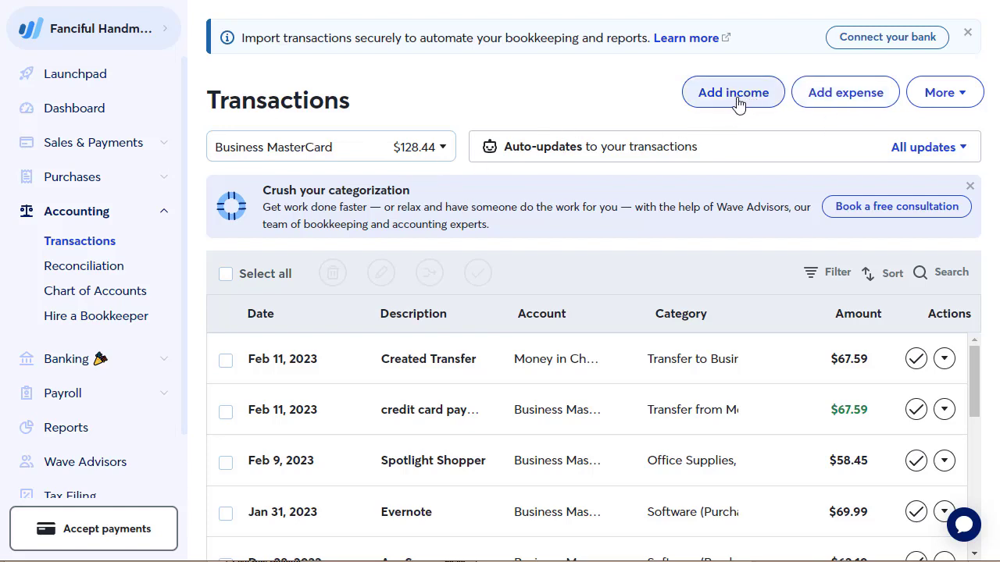
click(721, 355)
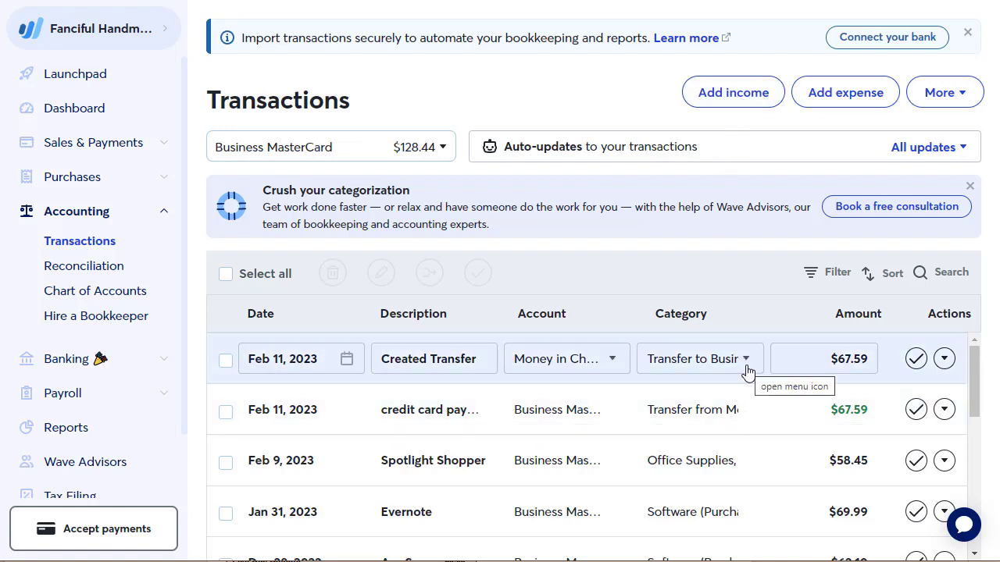
click(718, 408)
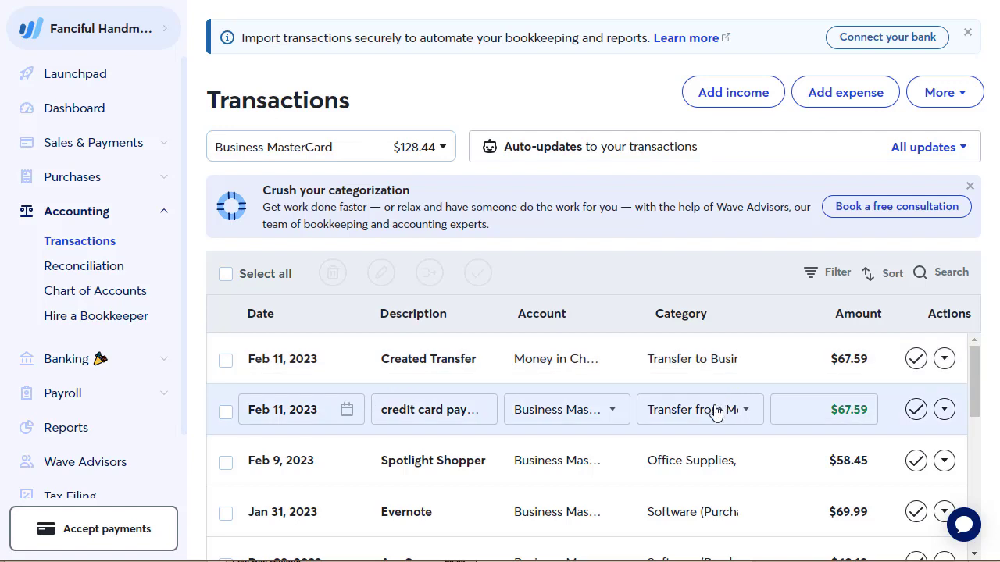